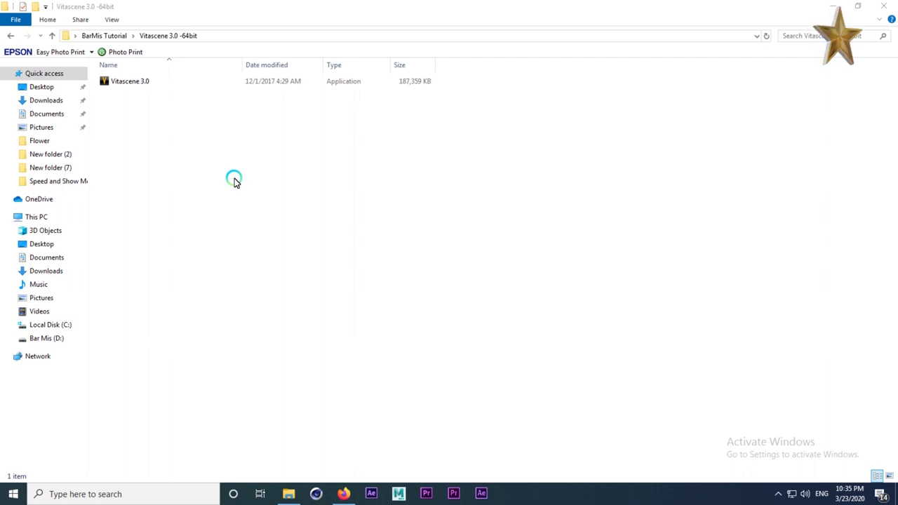
# Run the Vitascene 3.0 installer as administrator from the Vitascene 3.0 -64bit folder.
pyautogui.click(150, 83)
pyautogui.doubleClick(150, 84)
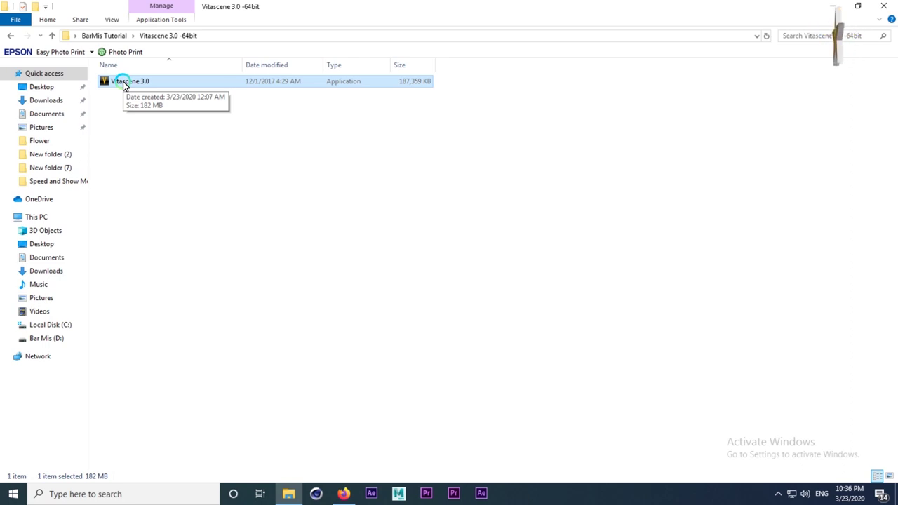
pyautogui.rightClick(146, 143)
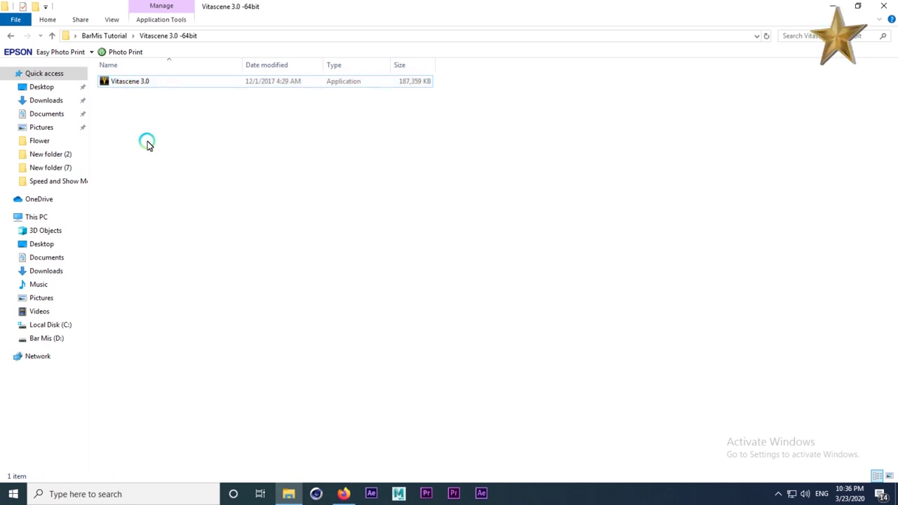
pyautogui.click(116, 94)
pyautogui.click(118, 82)
pyautogui.rightClick(118, 79)
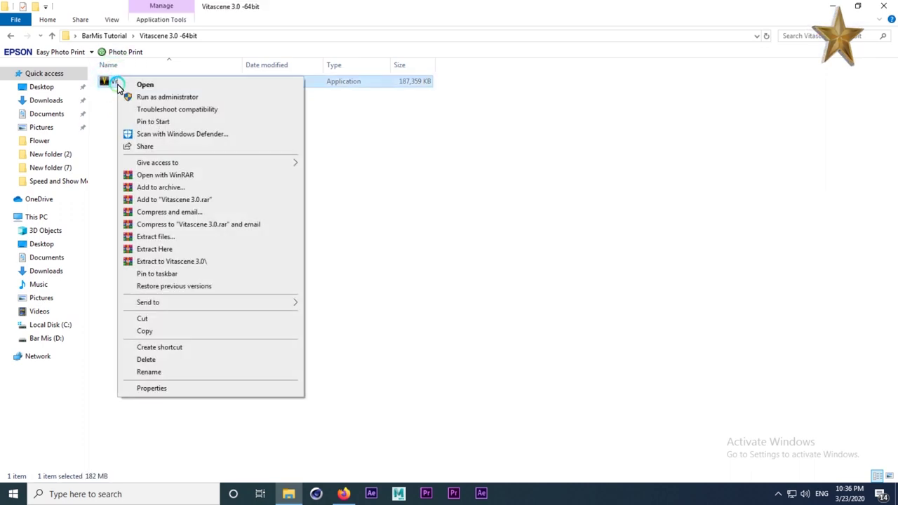
pyautogui.click(143, 98)
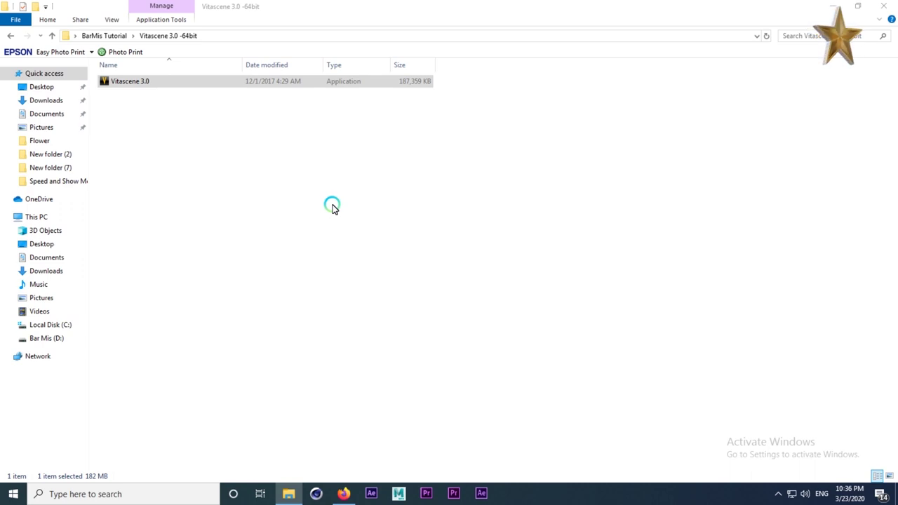
pyautogui.rightClick(519, 243)
pyautogui.click(547, 303)
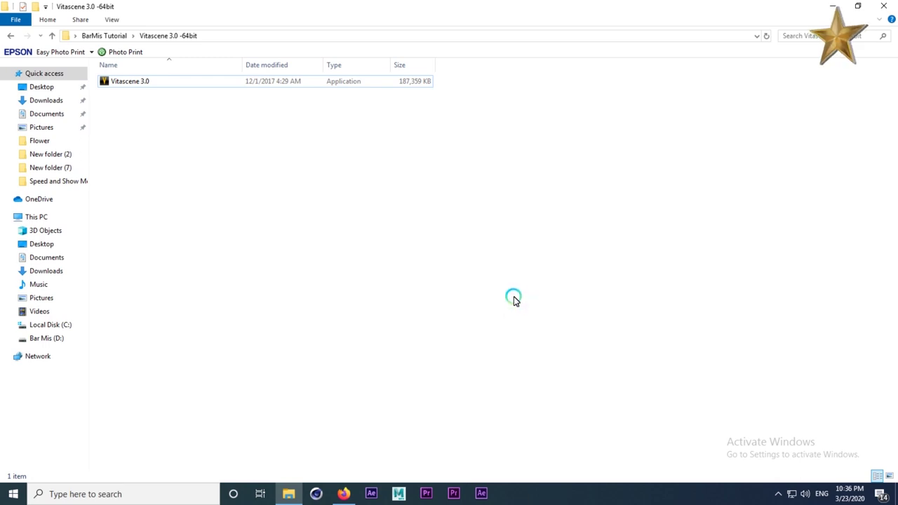
# Accept the Vitascene licence agreement and keep C:\Program Files\proDAD as the target directory.
pyautogui.moveTo(436, 156); pyautogui.dragTo(420, 148)
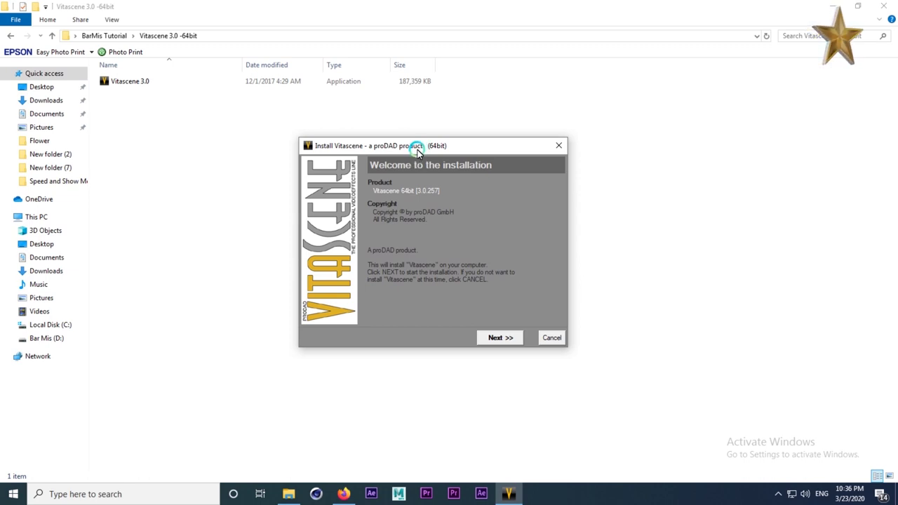
pyautogui.click(498, 338)
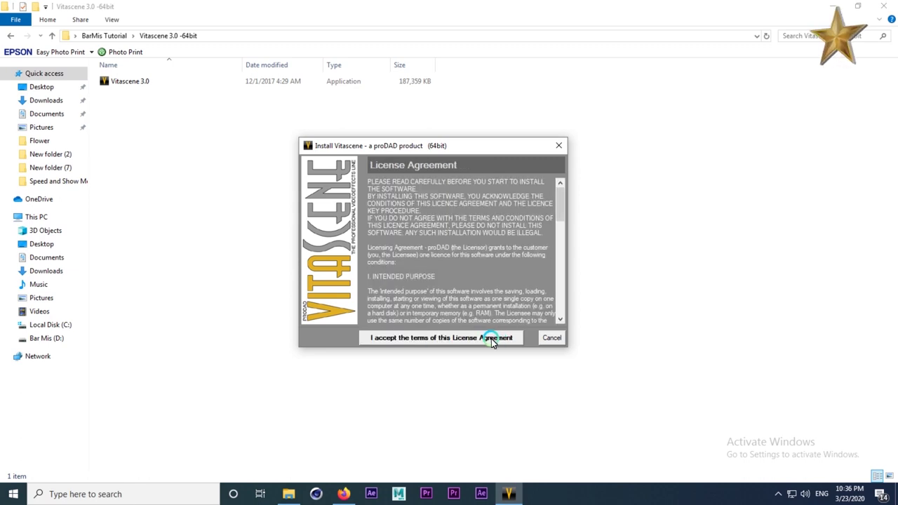
pyautogui.click(500, 337)
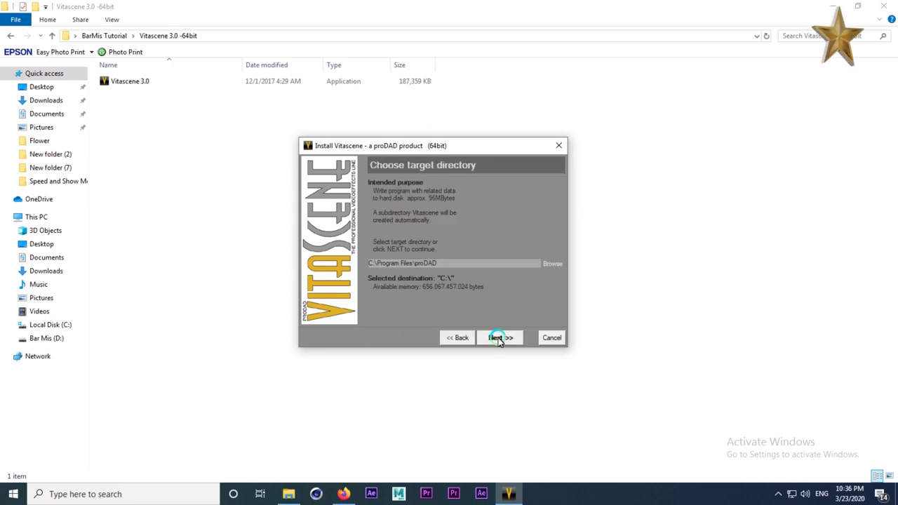
pyautogui.click(495, 338)
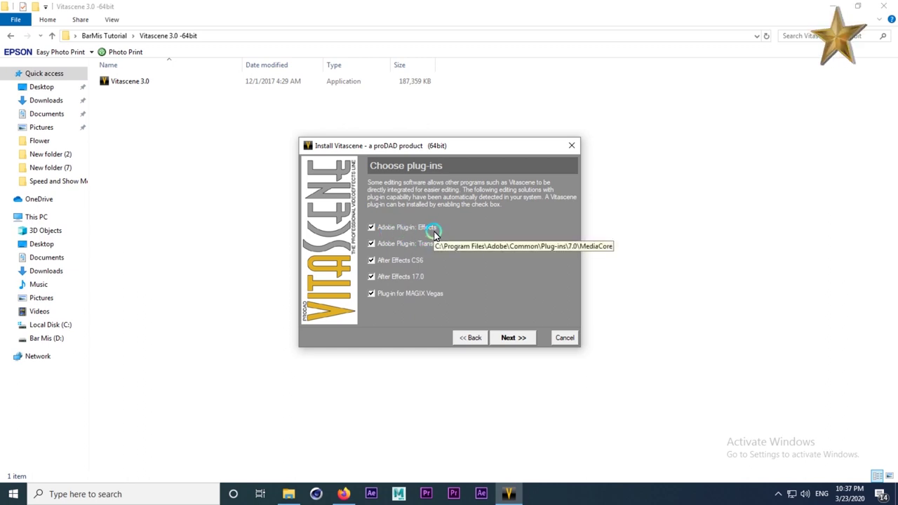
# Install Vitascene with only the Adobe Effects and Transitions plug-ins, excluding After Effects CS6, After Effects 17.0 and MAGIX Vegas, and finish the installer.
pyautogui.click(388, 261)
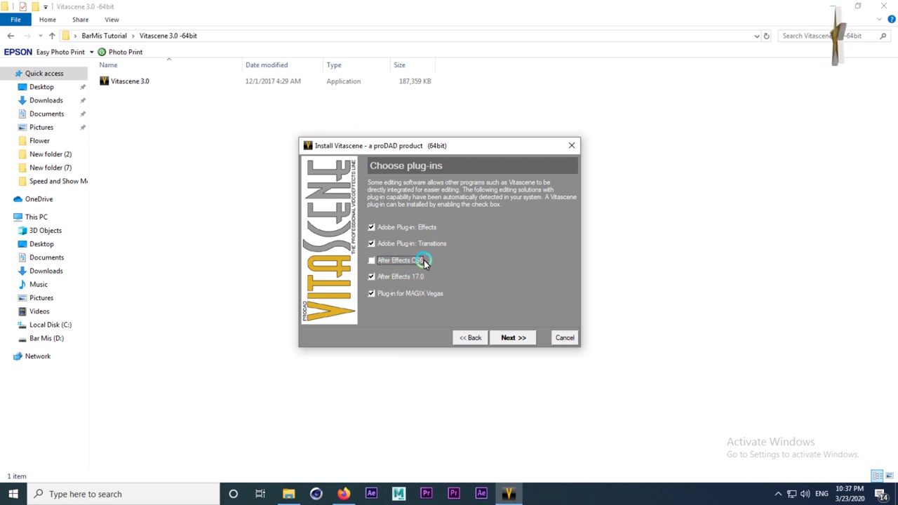
pyautogui.click(397, 280)
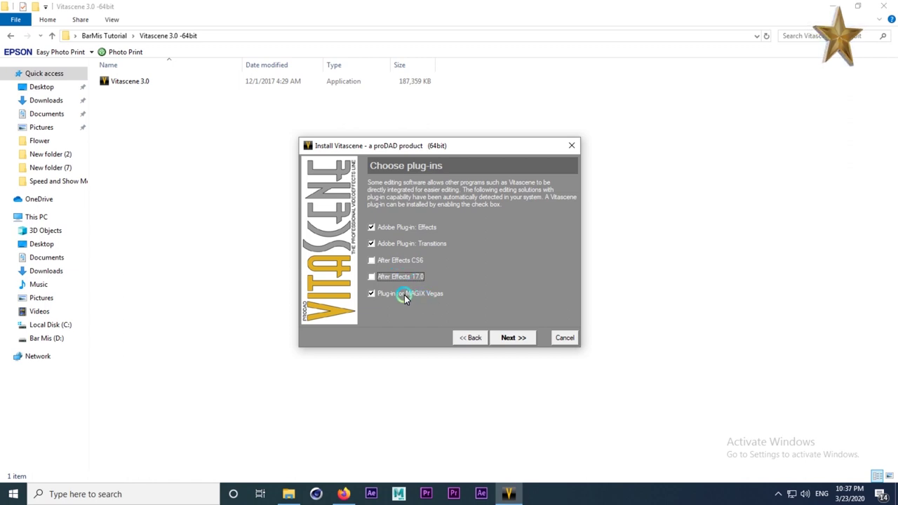
pyautogui.click(391, 292)
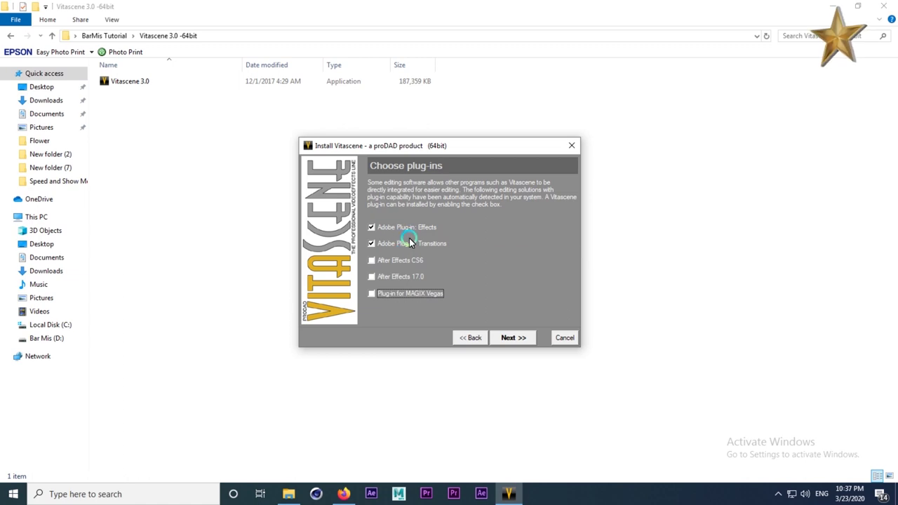
pyautogui.click(518, 338)
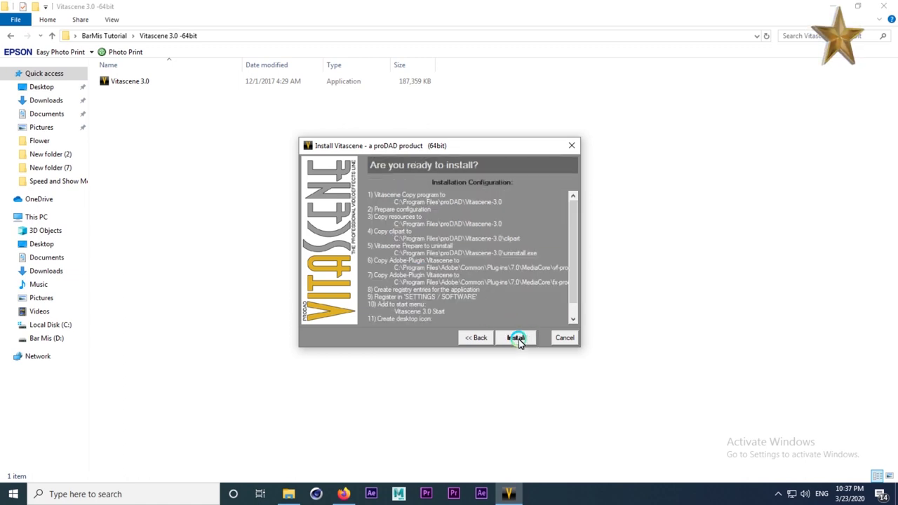
pyautogui.click(517, 338)
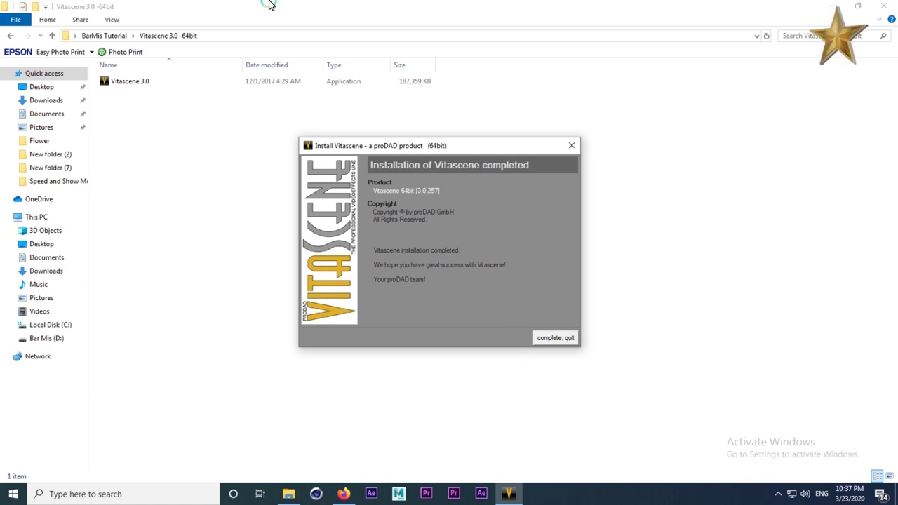
pyautogui.moveTo(414, 145); pyautogui.dragTo(412, 141)
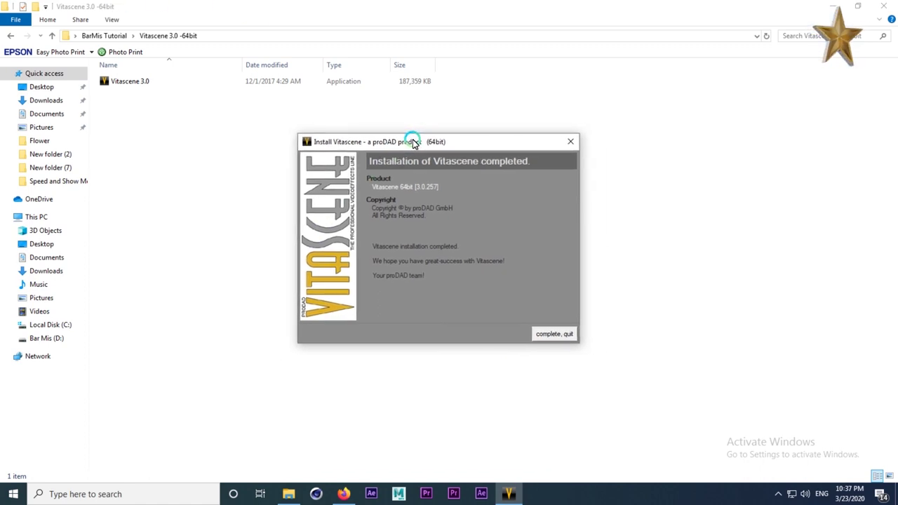
pyautogui.click(554, 335)
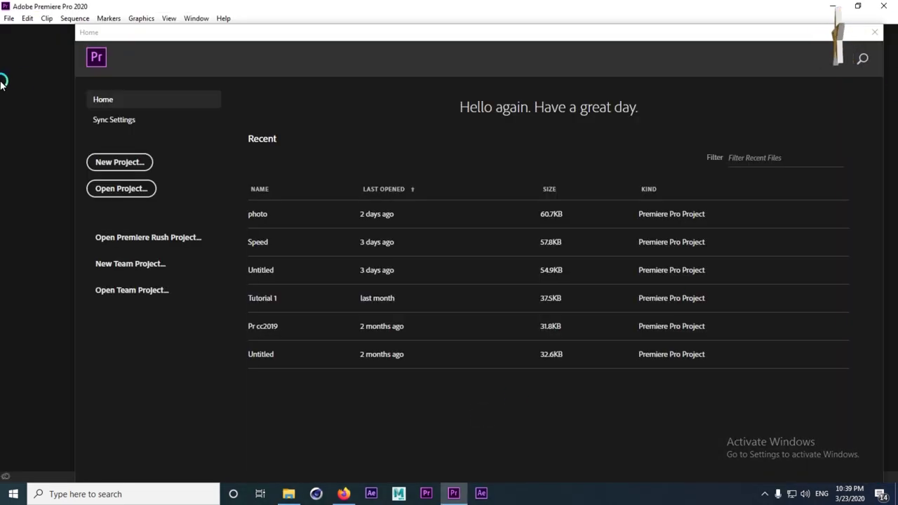
# Create a new Premiere Pro project named dd in the existing Pr Project location.
pyautogui.click(125, 163)
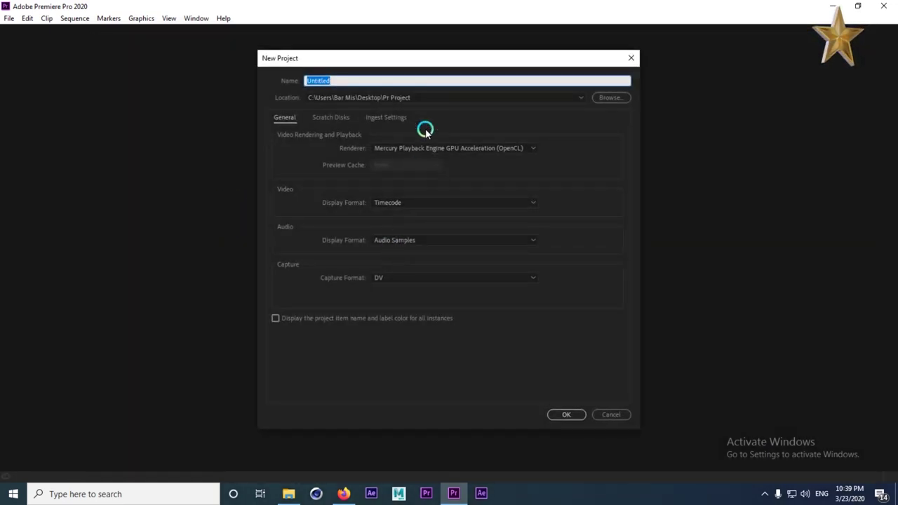
pyautogui.write('1')
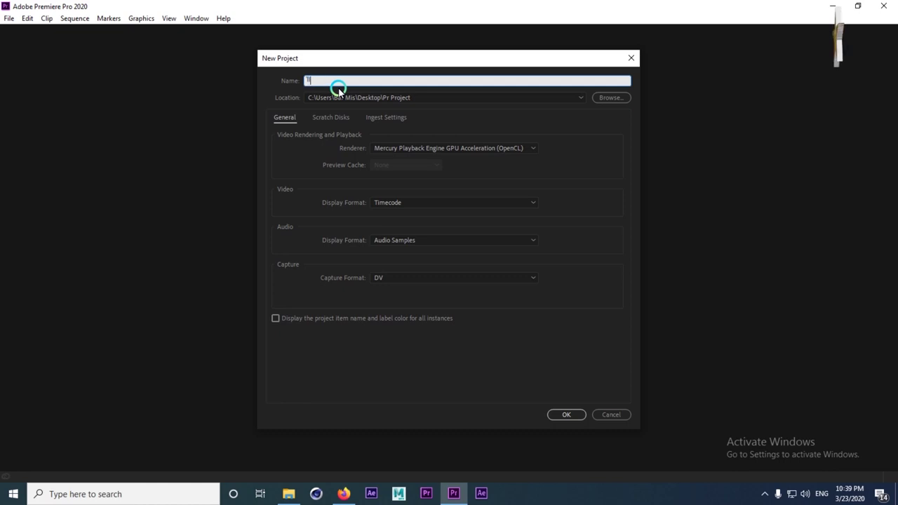
pyautogui.press('BackSpace')
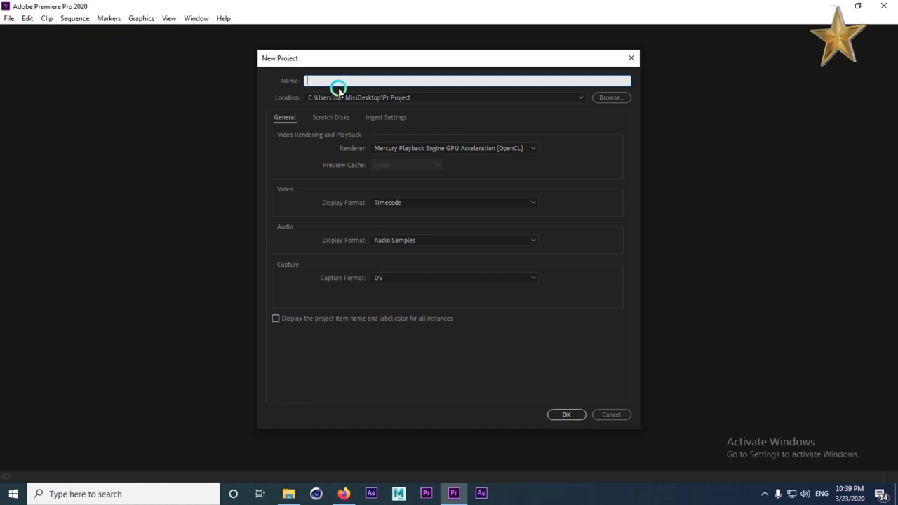
pyautogui.write('dd')
pyautogui.click(558, 415)
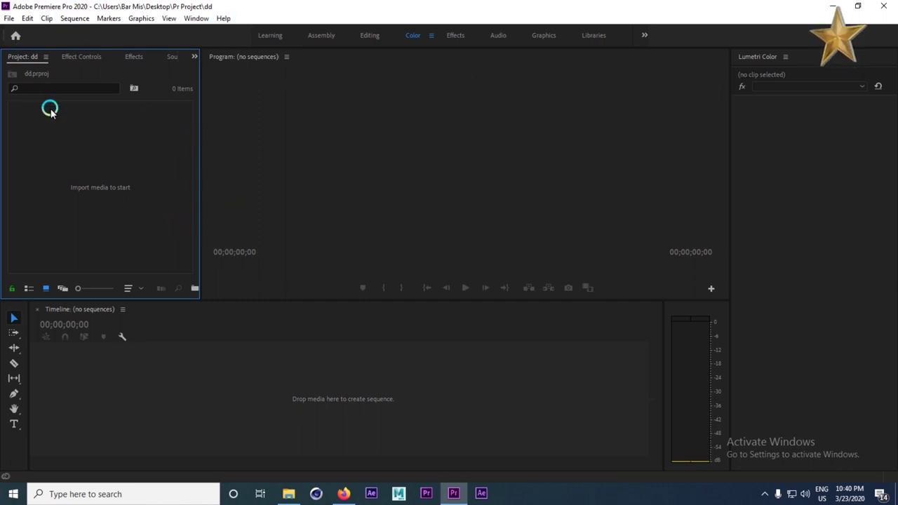
# Import the clips MVI_0008, MVI_0009, MVI_0010, MVI_0011 and MVI_0016 from the desktop's New folder (10).
pyautogui.doubleClick(73, 160)
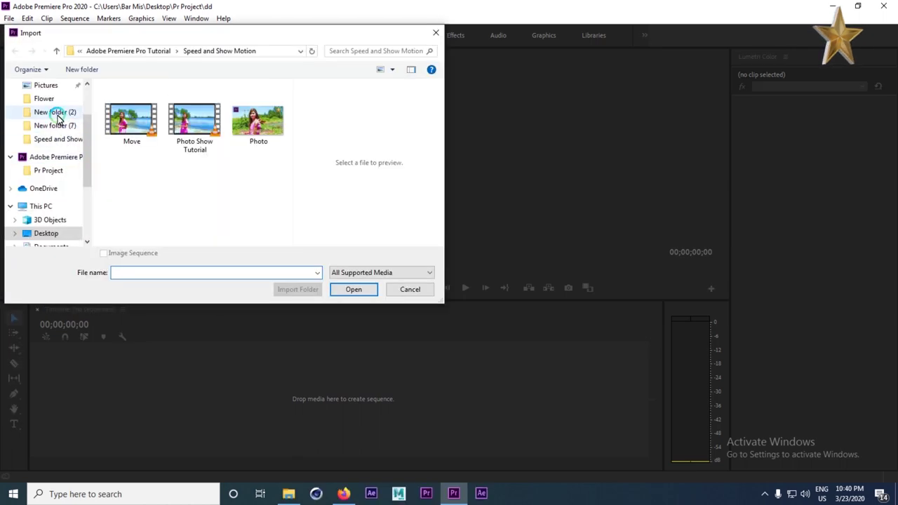
pyautogui.scroll(2, 86, 147)
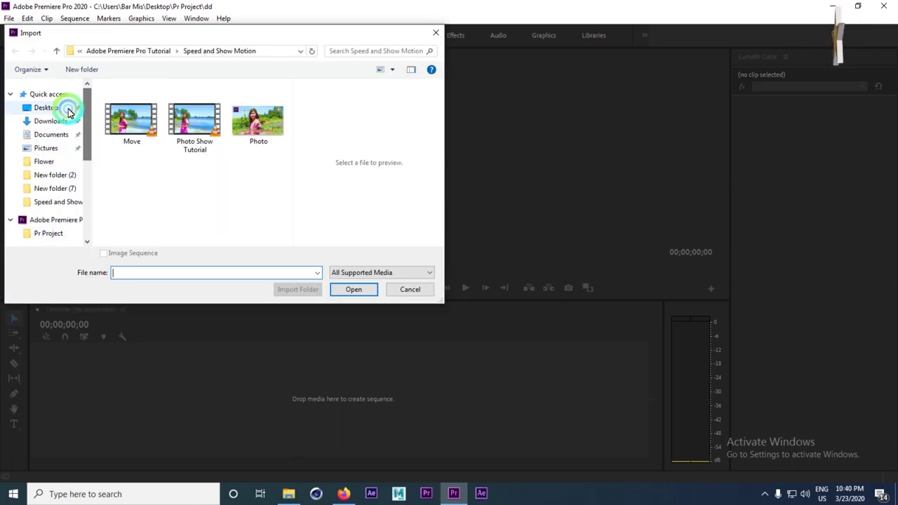
pyautogui.click(82, 112)
pyautogui.scroll(-2, 222, 194)
pyautogui.scroll(-5, 232, 194)
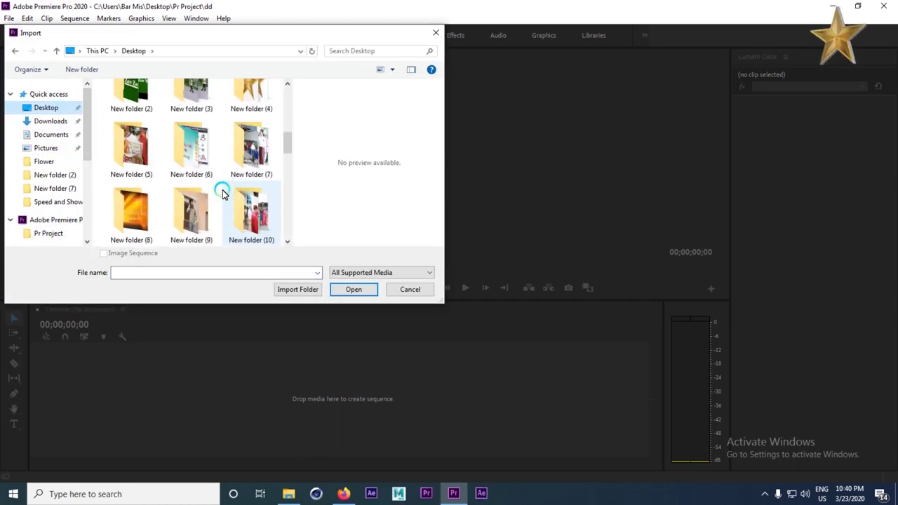
pyautogui.doubleClick(244, 150)
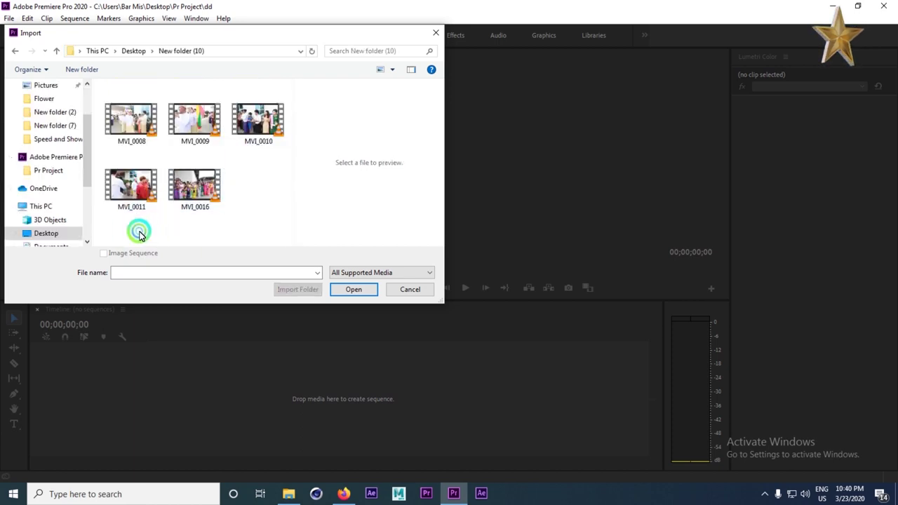
pyautogui.moveTo(138, 234); pyautogui.dragTo(286, 106)
pyautogui.click(354, 289)
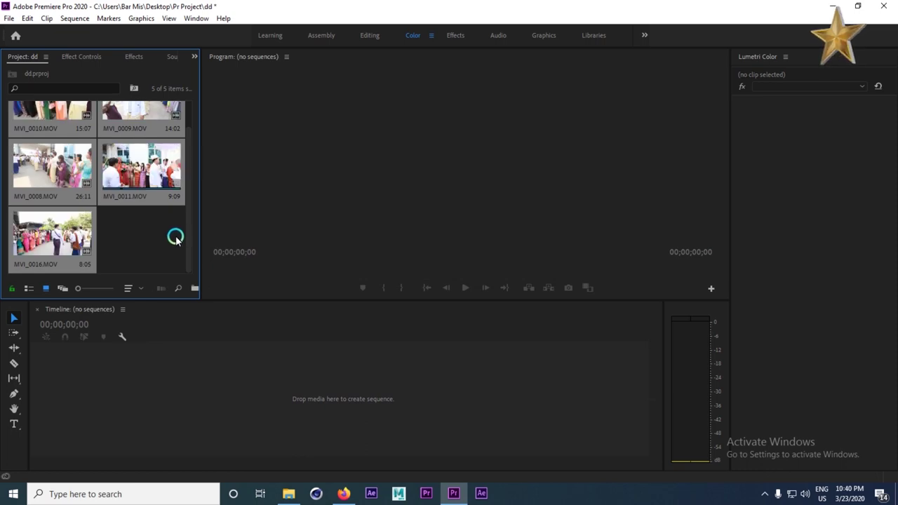
# Create a sequence from MVI_0010 and append MVI_0009, MVI_0008, MVI_0011 and MVI_0016 end to end on V1.
pyautogui.moveTo(187, 236); pyautogui.dragTo(178, 207)
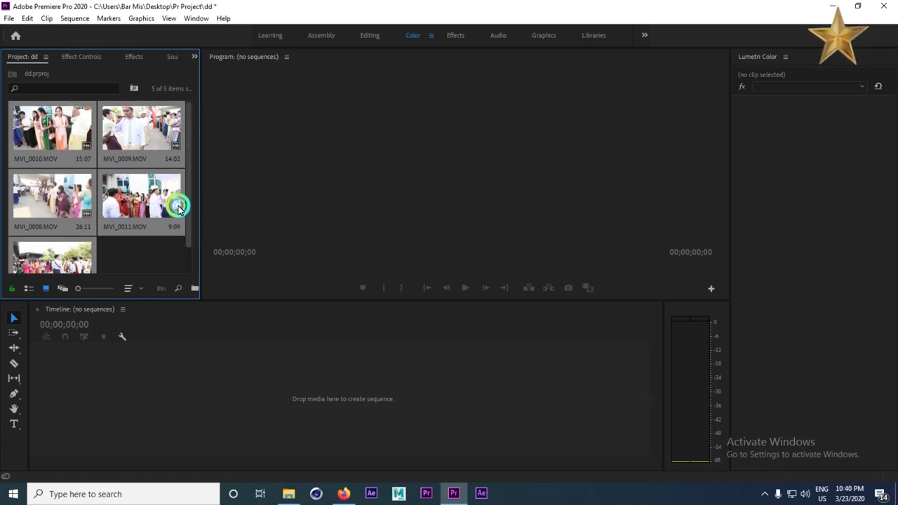
pyautogui.click(140, 242)
pyautogui.moveTo(50, 133); pyautogui.dragTo(51, 373)
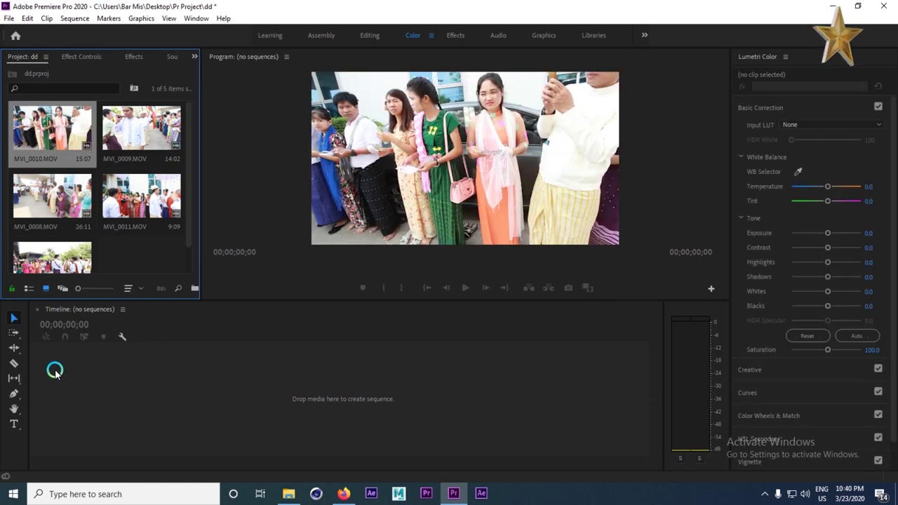
pyautogui.moveTo(123, 115); pyautogui.dragTo(215, 398)
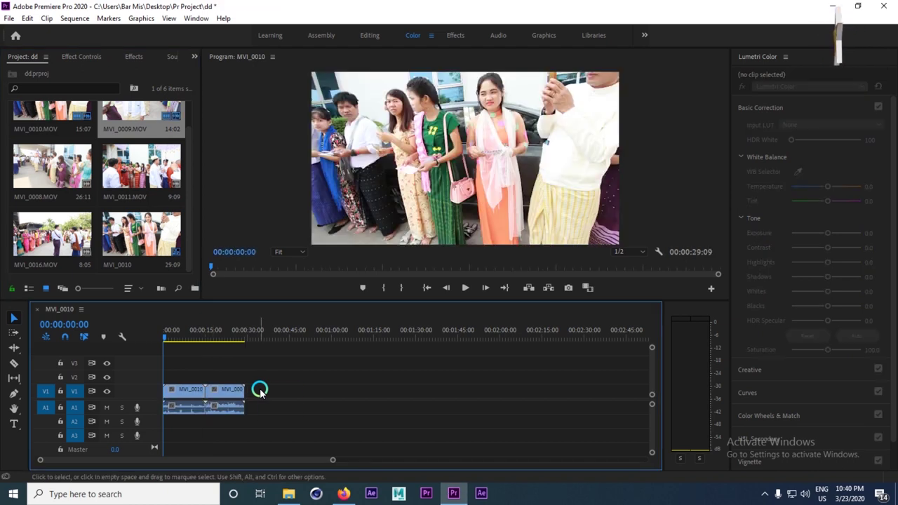
pyautogui.moveTo(43, 168); pyautogui.dragTo(248, 399)
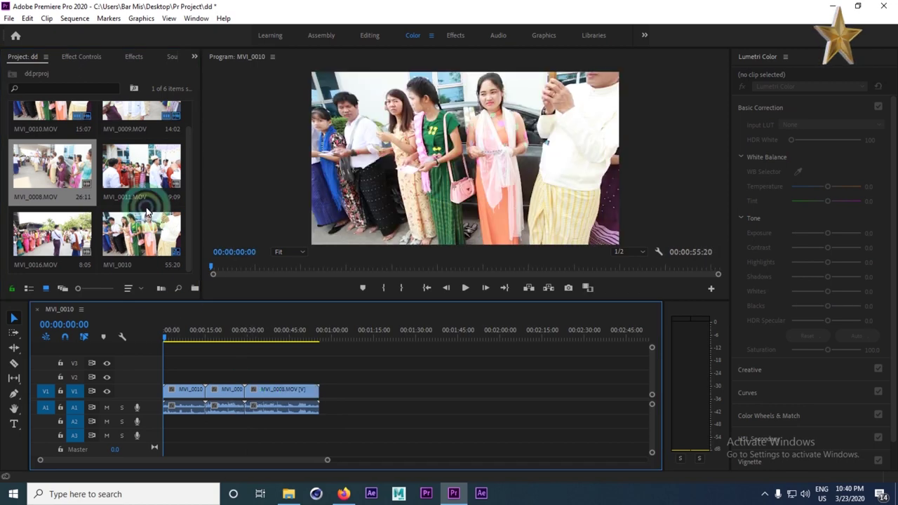
pyautogui.moveTo(130, 168); pyautogui.dragTo(318, 407)
pyautogui.moveTo(80, 241); pyautogui.dragTo(370, 401)
pyautogui.moveTo(74, 245); pyautogui.dragTo(351, 407)
# Place the playhead at 00:00:14:21, near the cut between the MVI_0010 and MVI_0009 clips.
pyautogui.click(184, 338)
pyautogui.moveTo(186, 339)
pyautogui.mouseDown()
pyautogui.moveTo(194, 342)
pyautogui.moveTo(183, 341)
pyautogui.mouseUp()
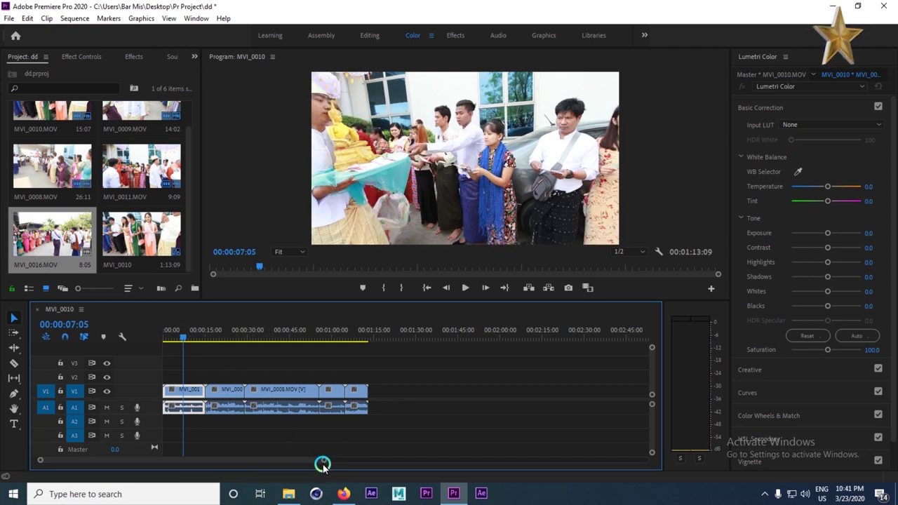
pyautogui.moveTo(321, 461); pyautogui.dragTo(255, 459)
pyautogui.click(248, 375)
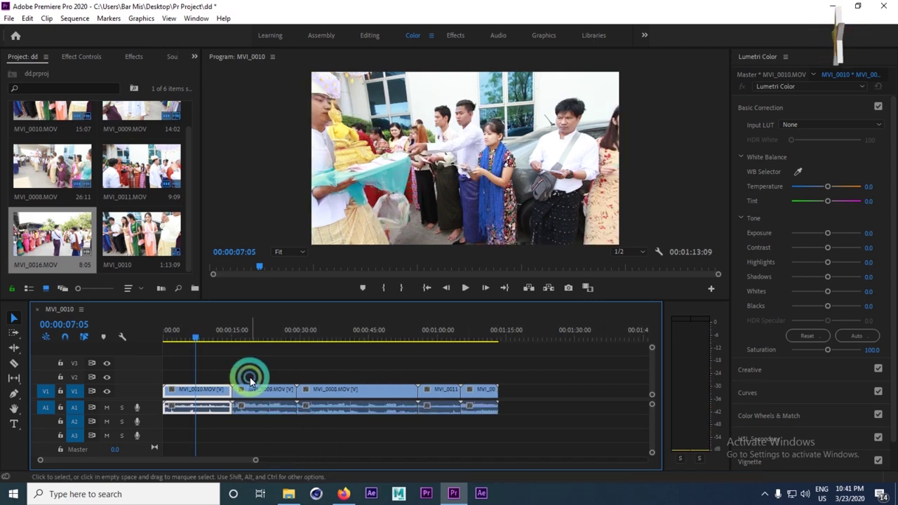
pyautogui.click(231, 330)
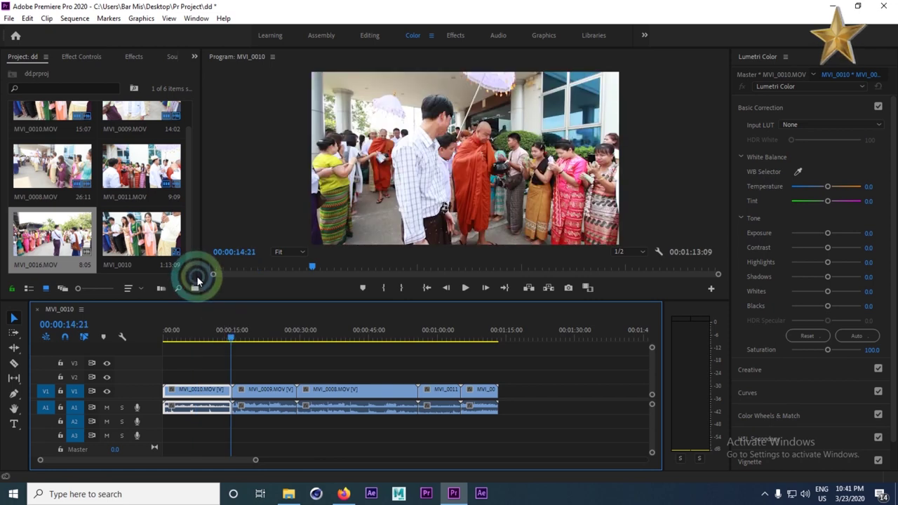
# Add the proDAD Vitascene Transition to the cut between MVI_0010 and MVI_0009 on V1.
pyautogui.click(131, 58)
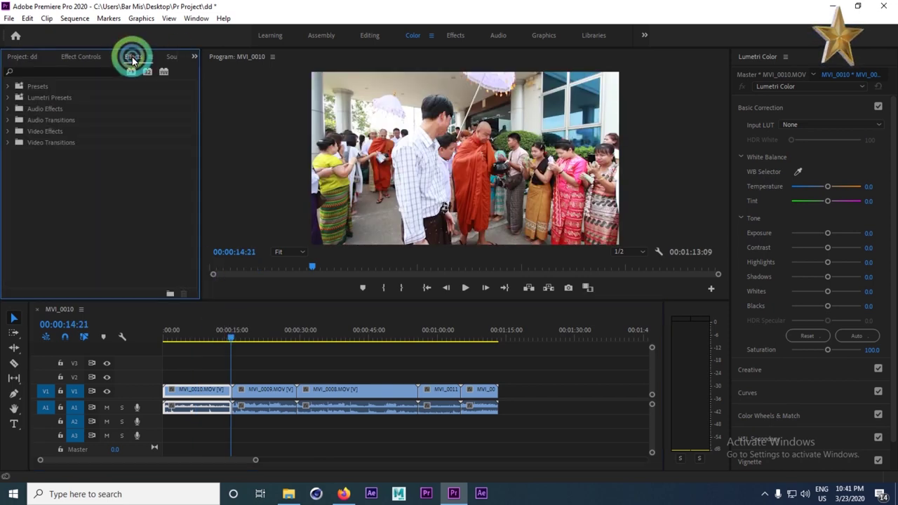
pyautogui.click(8, 131)
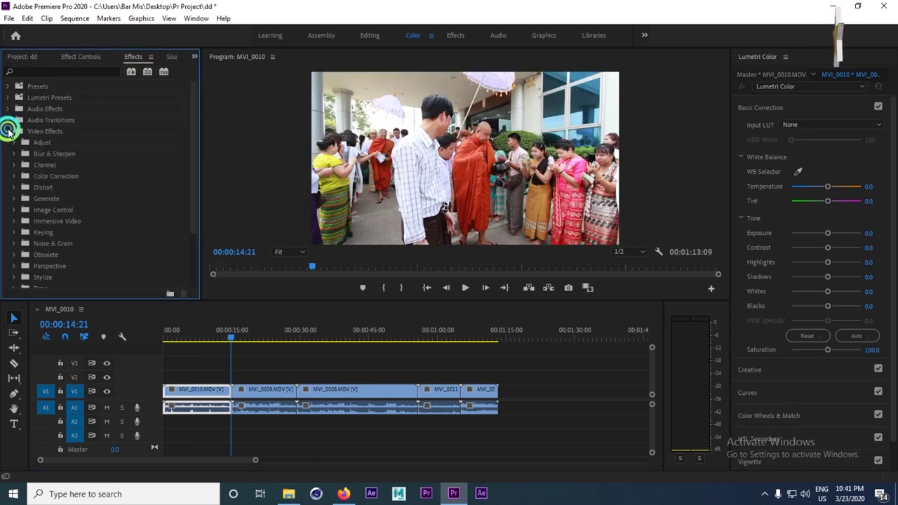
pyautogui.click(8, 131)
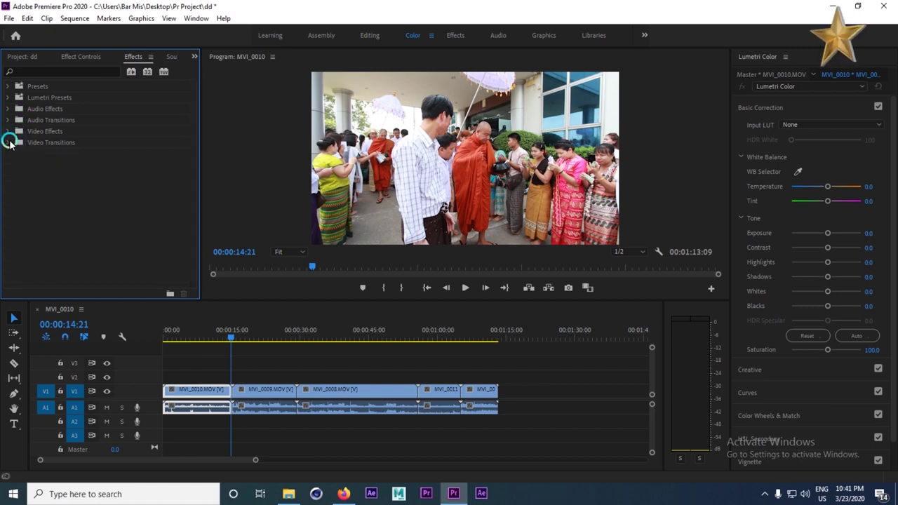
pyautogui.click(8, 142)
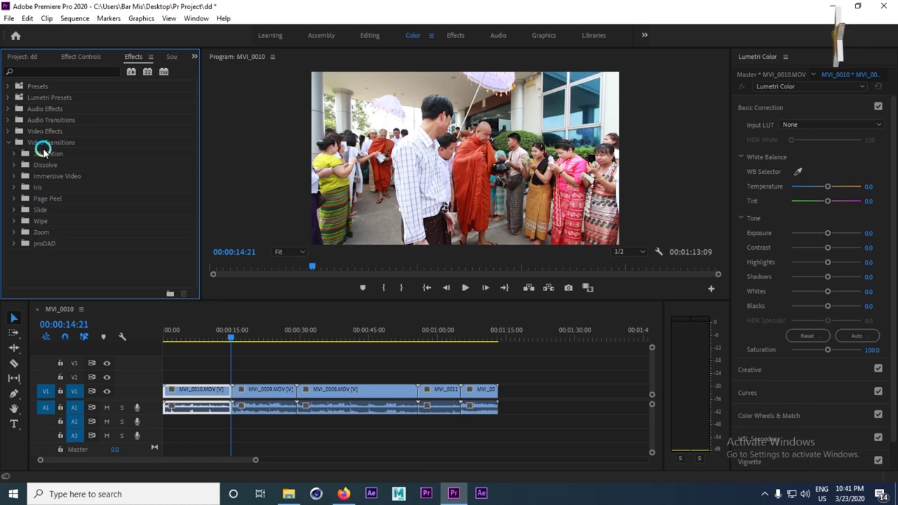
pyautogui.click(14, 244)
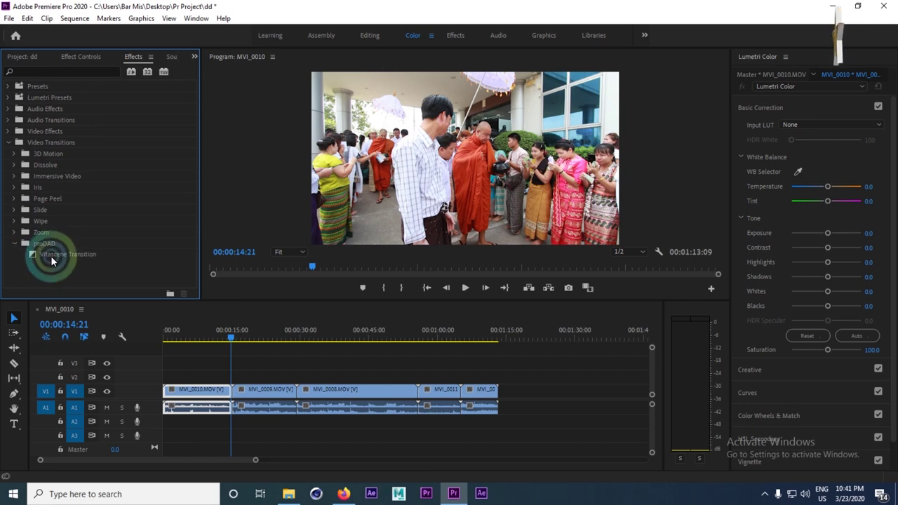
pyautogui.moveTo(55, 257); pyautogui.dragTo(234, 392)
pyautogui.click(525, 265)
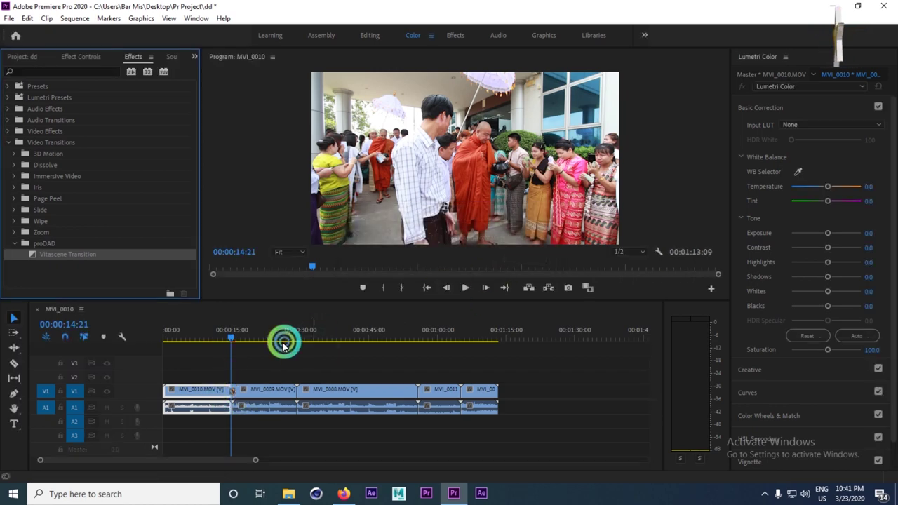
# Add the Vitascene Transition to the three remaining cuts, between MVI_0009, MVI_0008, MVI_0011 and MVI_0016.
pyautogui.moveTo(70, 254); pyautogui.dragTo(301, 393)
pyautogui.click(526, 263)
pyautogui.moveTo(100, 257); pyautogui.dragTo(418, 393)
pyautogui.click(524, 263)
pyautogui.moveTo(80, 254); pyautogui.dragTo(463, 391)
pyautogui.click(524, 261)
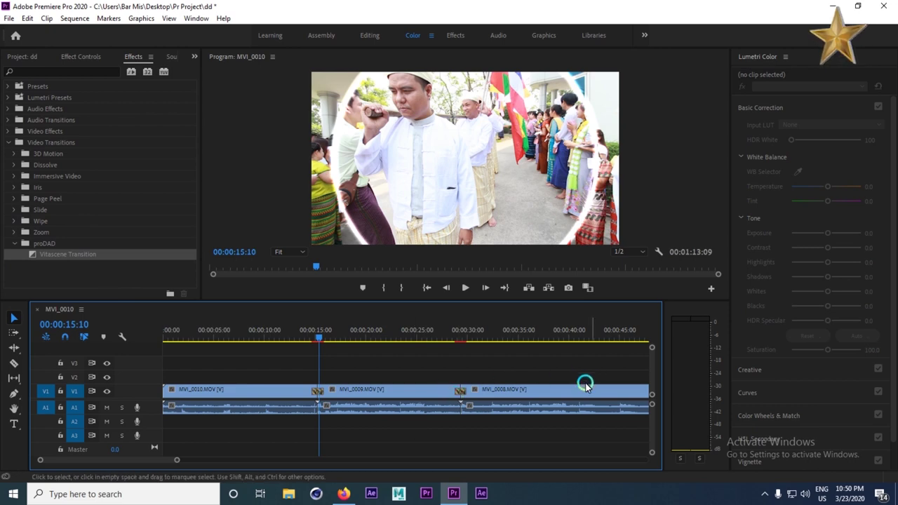
# Play back the Vitascene transition between MVI_0010 and MVI_0009 from just before the cut.
pyautogui.moveTo(176, 460); pyautogui.dragTo(152, 460)
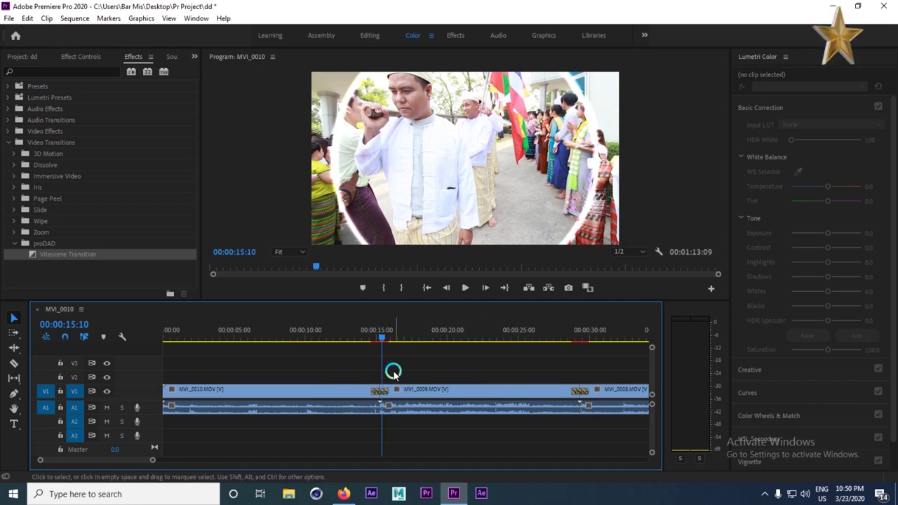
pyautogui.moveTo(378, 336); pyautogui.dragTo(372, 337)
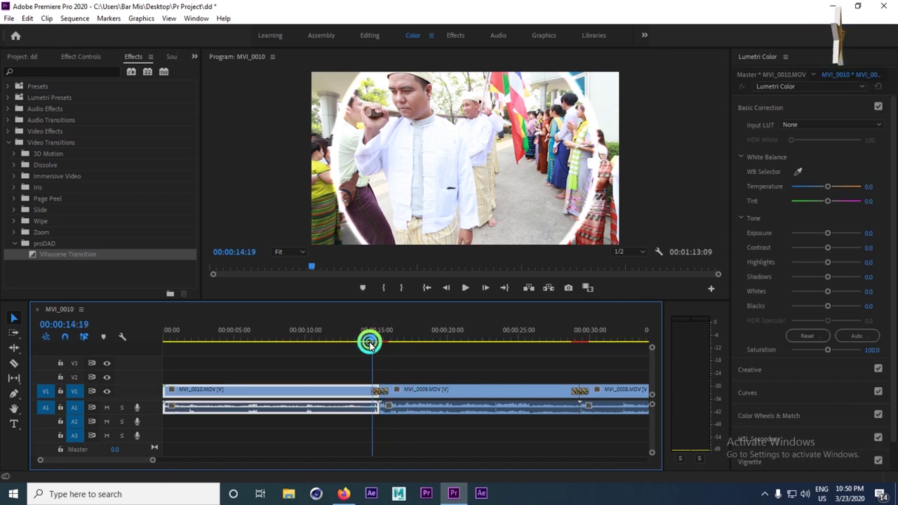
pyautogui.click(378, 390)
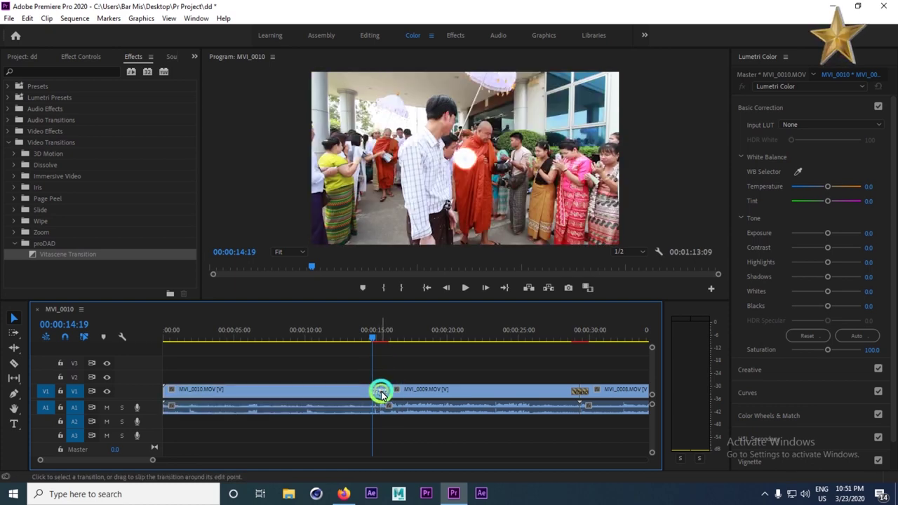
pyautogui.click(82, 58)
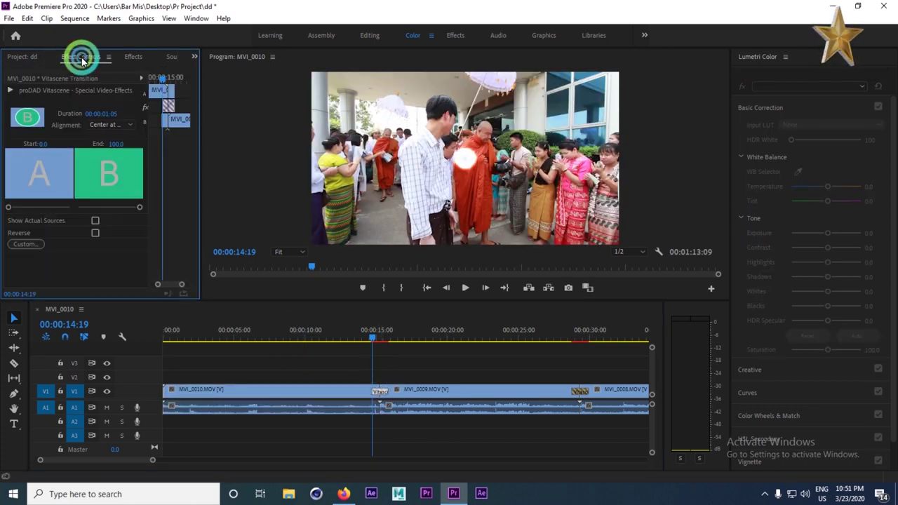
pyautogui.click(372, 339)
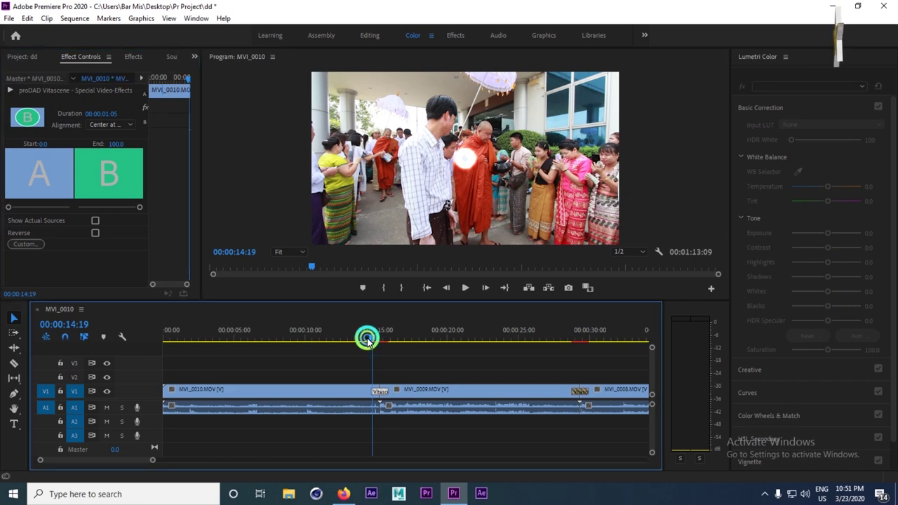
pyautogui.moveTo(371, 339); pyautogui.dragTo(370, 332)
pyautogui.click(463, 287)
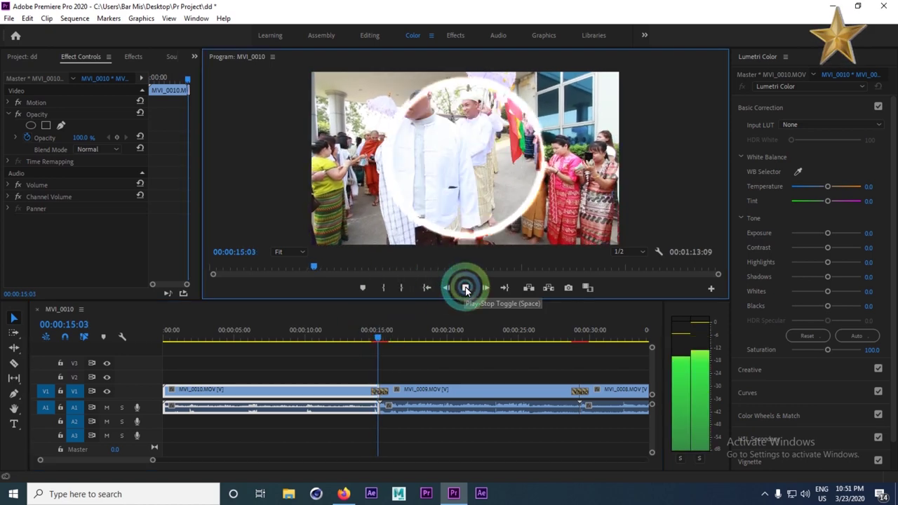
pyautogui.click(466, 290)
# Open the custom Vitascene editor for the transition between MVI_0010 and MVI_0009.
pyautogui.moveTo(385, 337); pyautogui.dragTo(380, 338)
pyautogui.click(379, 388)
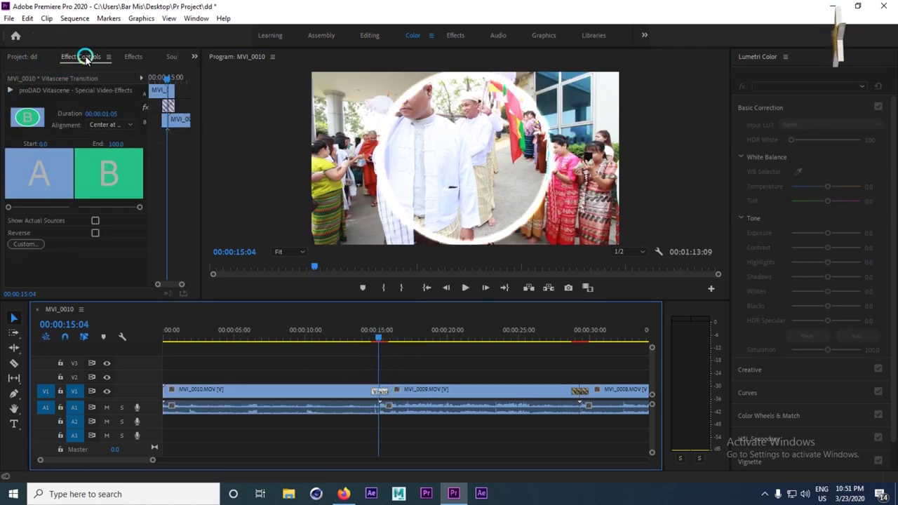
pyautogui.click(24, 244)
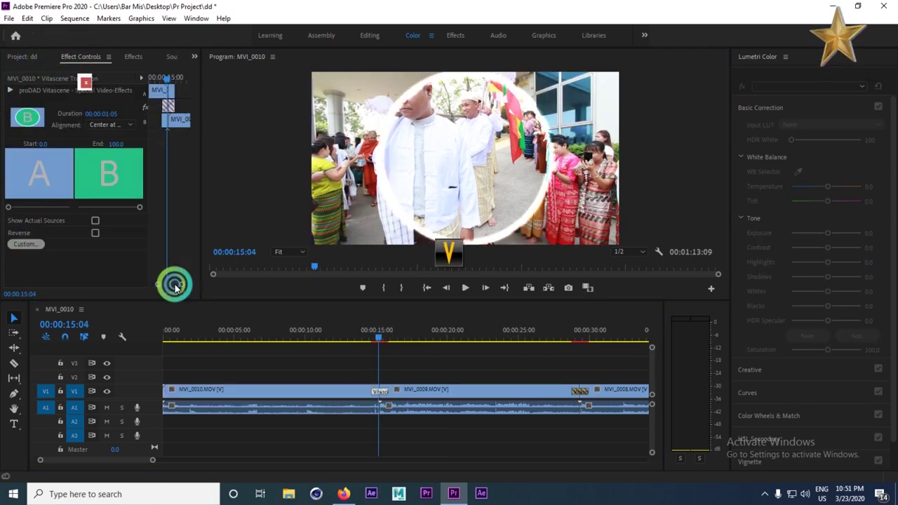
pyautogui.moveTo(287, 60); pyautogui.dragTo(248, 52)
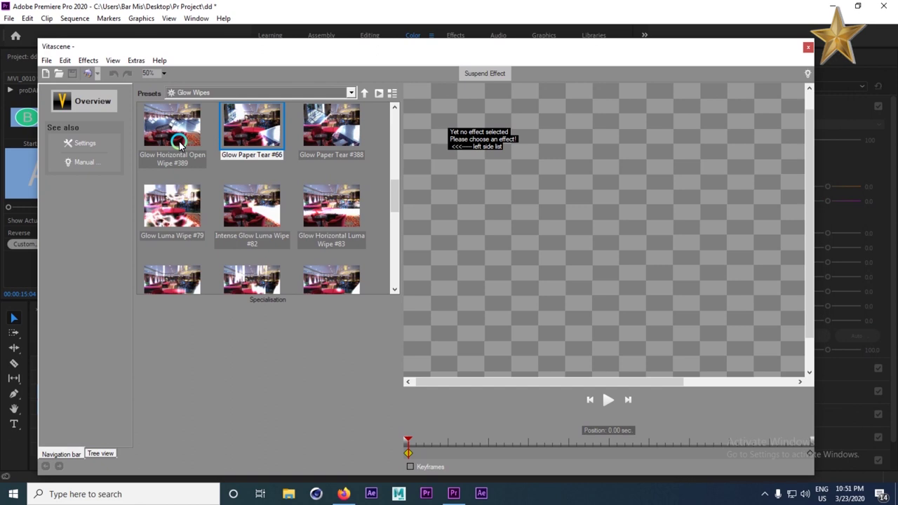
# Compare the luma wipe presets in Glow Wipes and try Glow Horizontal Luma Wipe #83 with the preview playing.
pyautogui.moveTo(394, 194)
pyautogui.mouseDown()
pyautogui.moveTo(388, 122)
pyautogui.moveTo(372, 212)
pyautogui.moveTo(389, 201)
pyautogui.mouseUp()
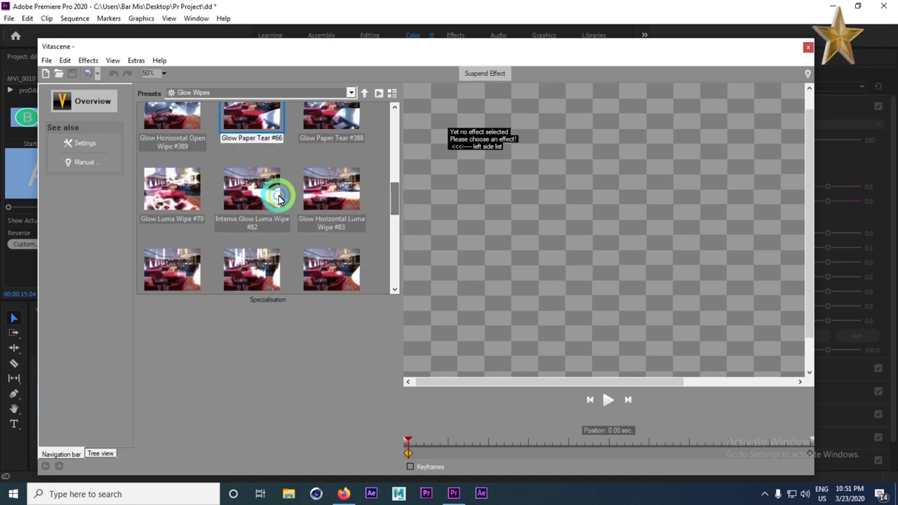
pyautogui.click(180, 185)
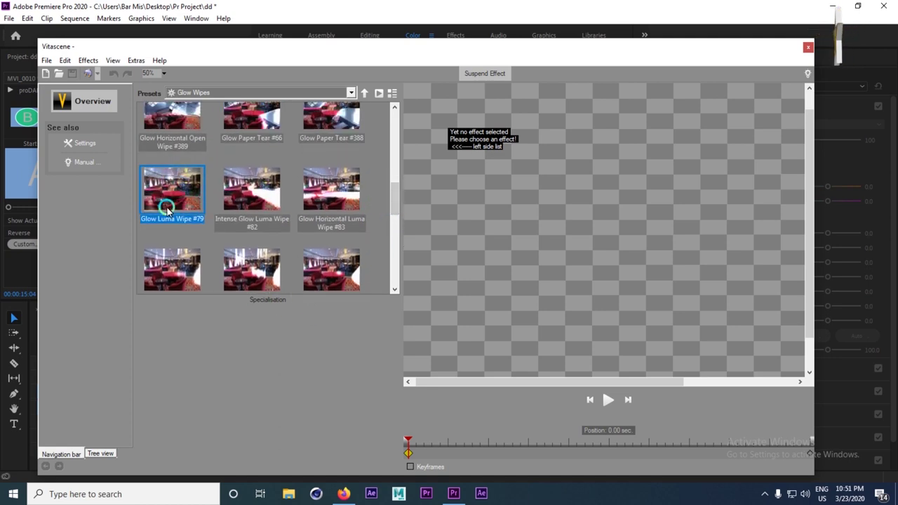
pyautogui.click(252, 191)
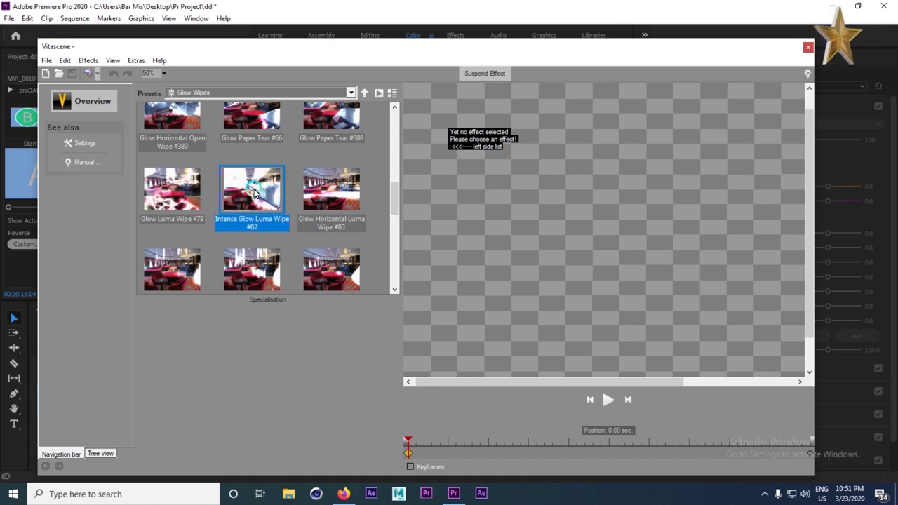
pyautogui.click(334, 187)
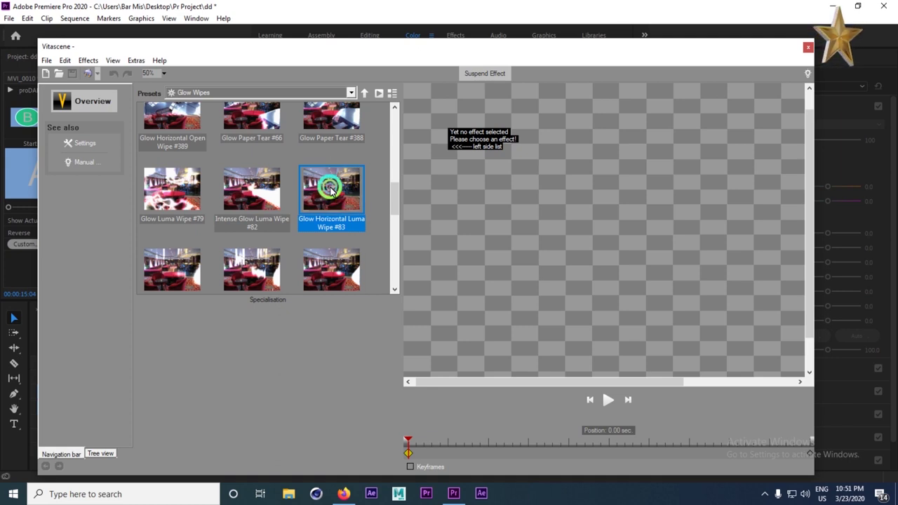
pyautogui.click(607, 399)
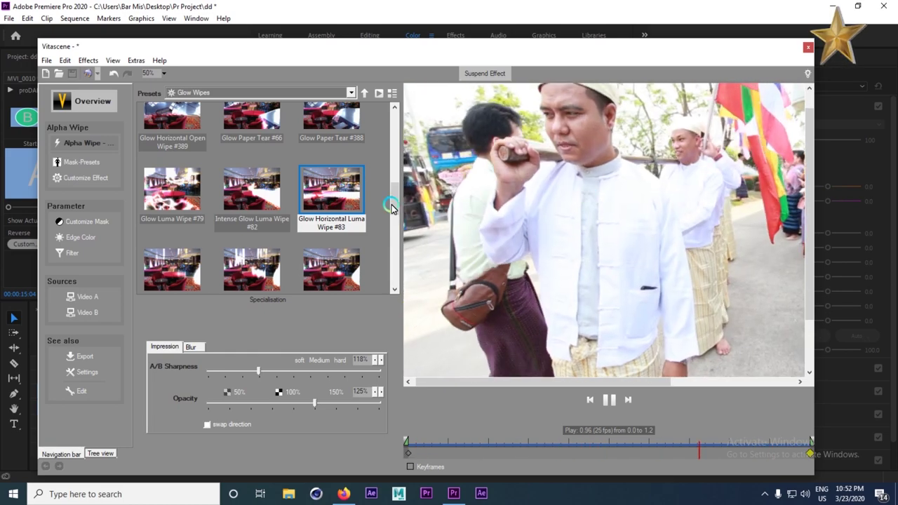
# Try the Glow Paper Tear #388, Glow Circle Burst Wipe #23 and Glow Wipe #01 presets on the transition.
pyautogui.click(333, 126)
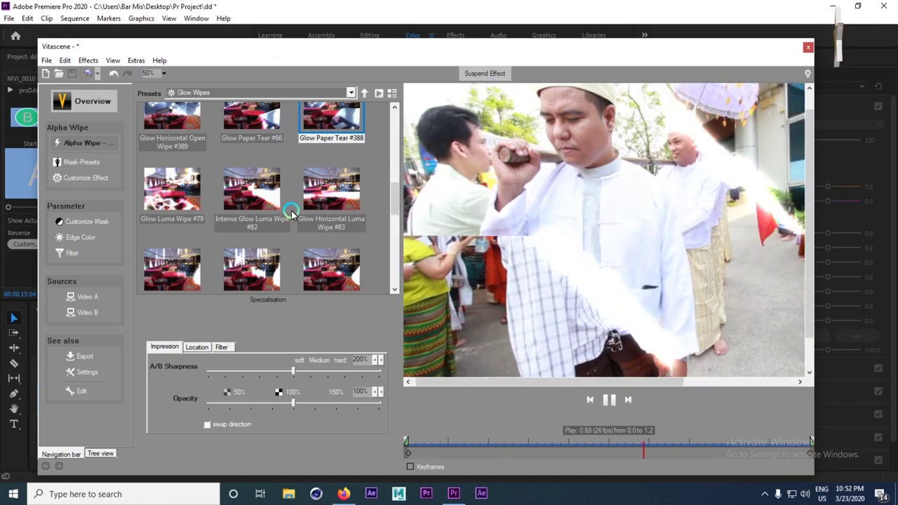
pyautogui.scroll(3, 292, 213)
pyautogui.click(262, 188)
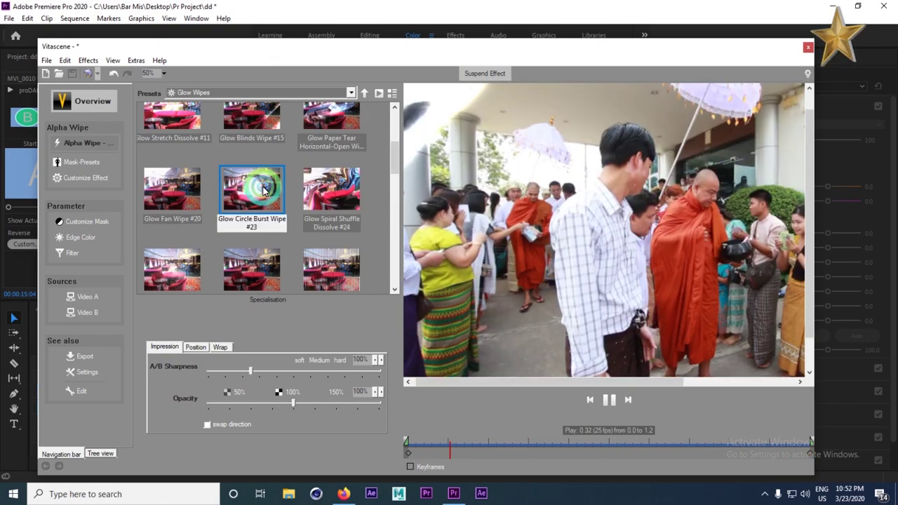
pyautogui.scroll(3, 263, 188)
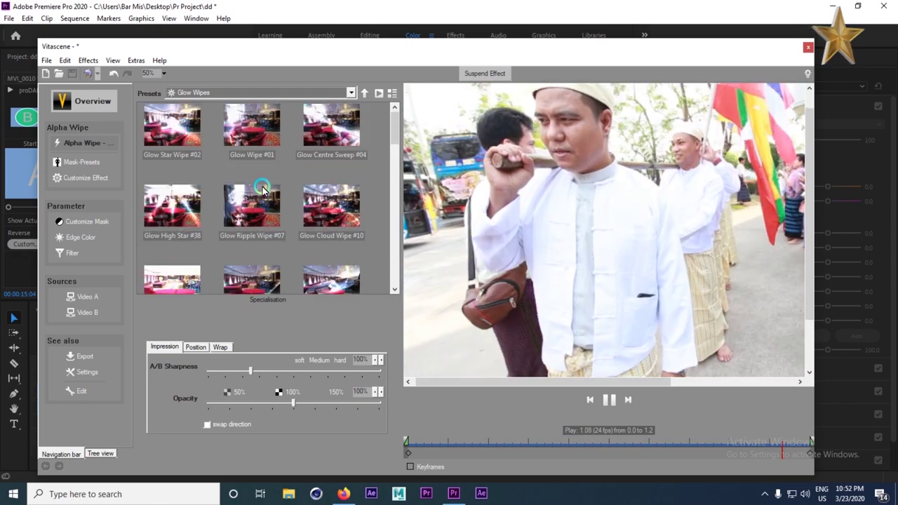
pyautogui.click(256, 140)
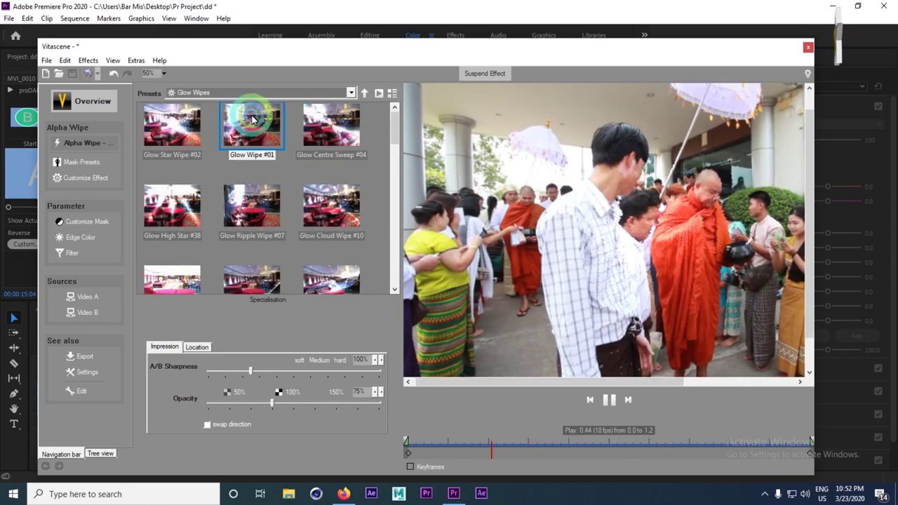
# Apply the Glow Centre Sweep #04 preset and save the effect back to the Premiere Pro sequence.
pyautogui.click(314, 122)
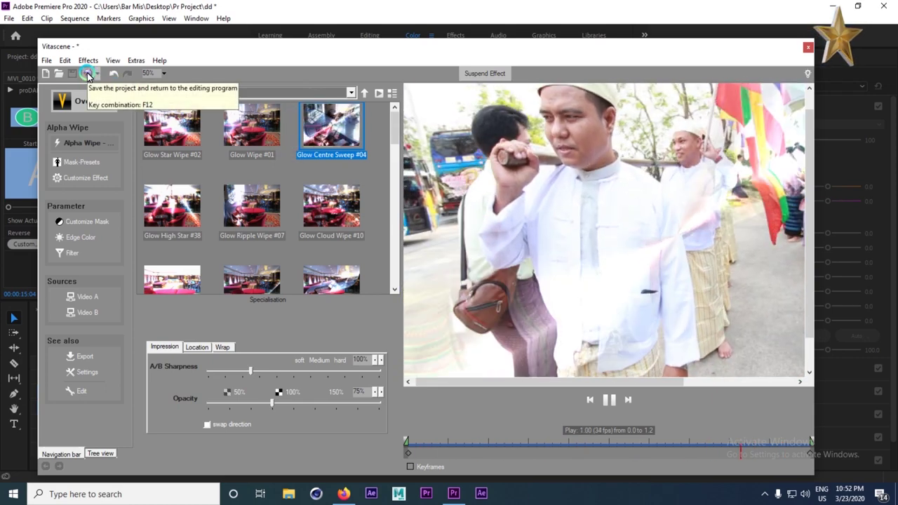
pyautogui.click(87, 75)
pyautogui.click(437, 145)
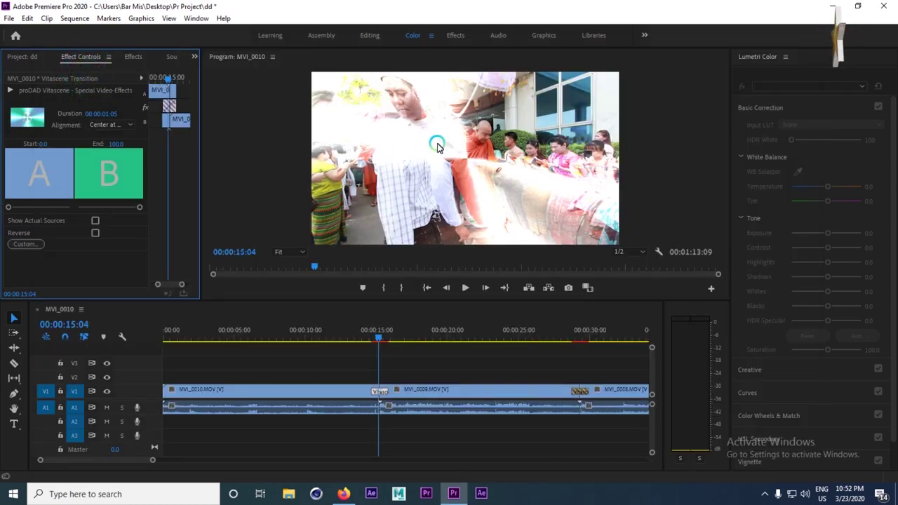
# Set the duration of the transition between MVI_0010 and MVI_0009 to 00:00:02:05.
pyautogui.click(381, 391)
pyautogui.click(107, 114)
pyautogui.click(142, 107)
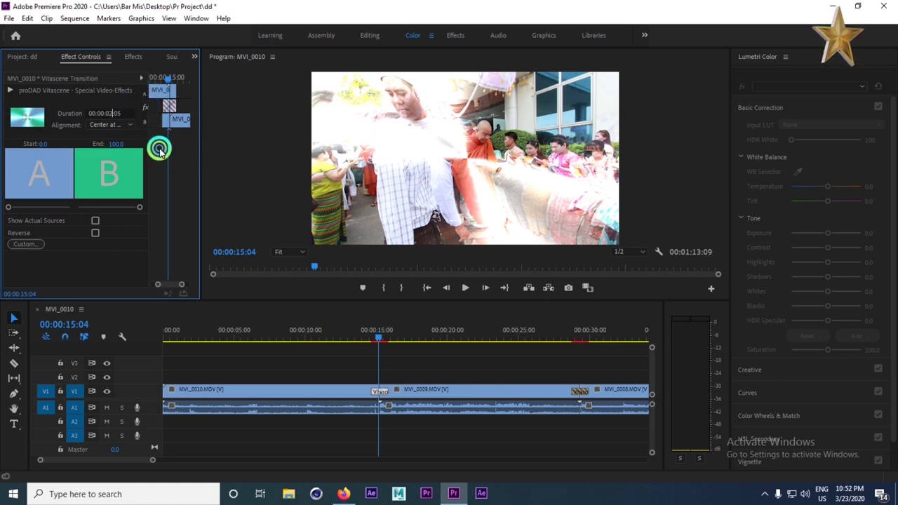
pyautogui.click(332, 382)
# Play back the lengthened transition between MVI_0010 and MVI_0009 twice from before the cut.
pyautogui.click(363, 335)
pyautogui.click(464, 288)
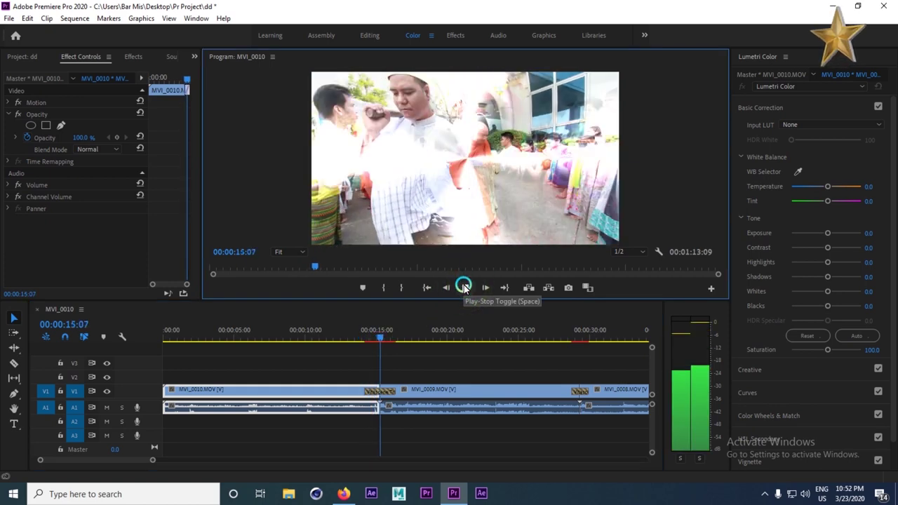
pyautogui.click(464, 287)
pyautogui.click(358, 331)
pyautogui.click(457, 289)
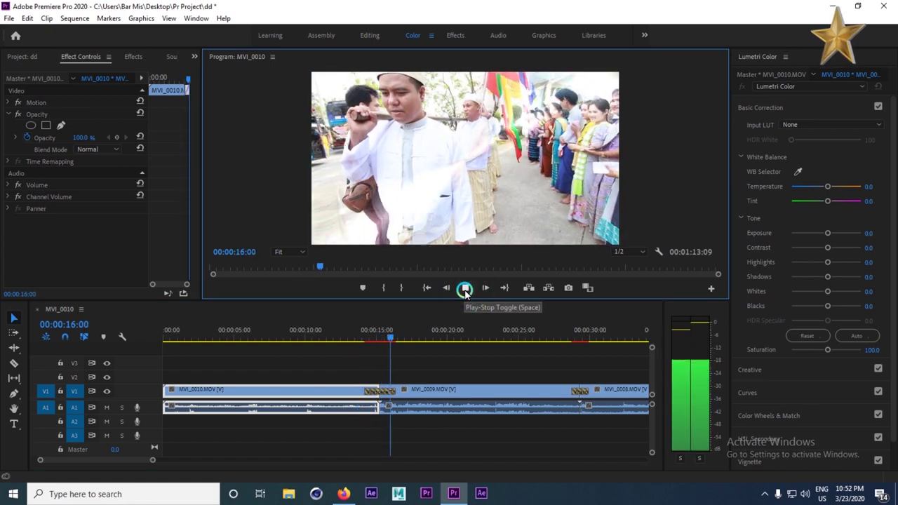
pyautogui.click(465, 287)
# Apply Vitascene's Glow Cloud Wipe #10 preset to the transition between MVI_0009 and MVI_0008 and save it back to the sequence.
pyautogui.click(593, 386)
pyautogui.click(583, 391)
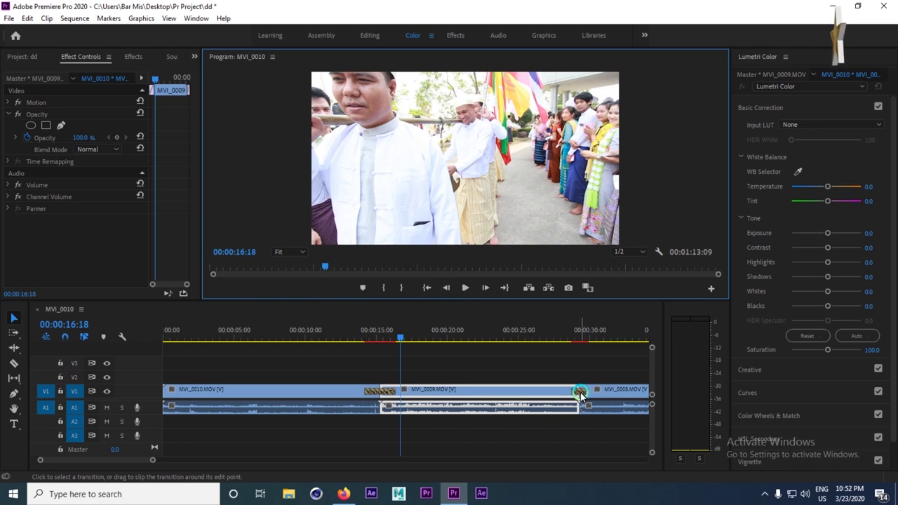
pyautogui.click(580, 393)
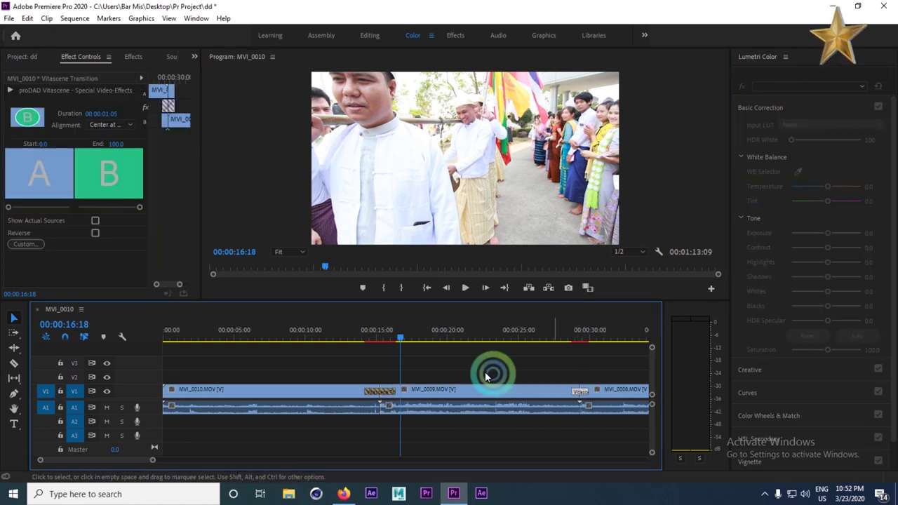
pyautogui.click(25, 243)
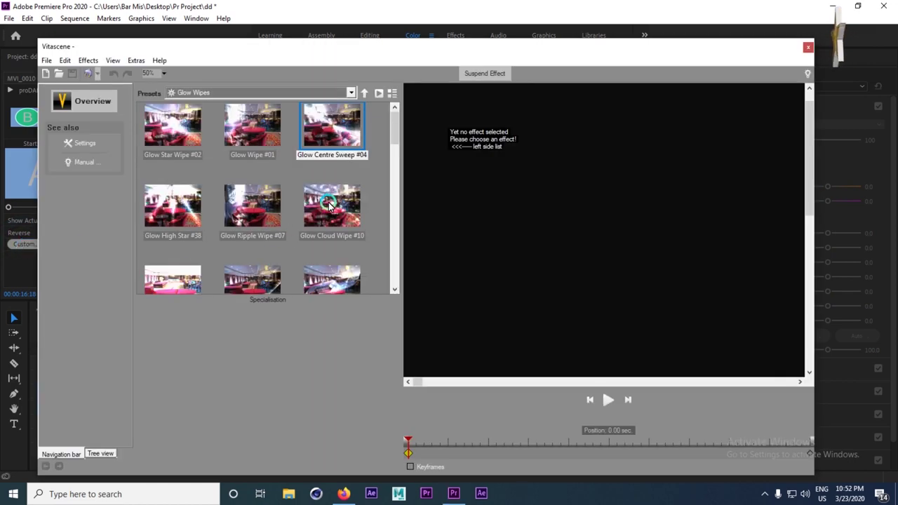
pyautogui.click(330, 205)
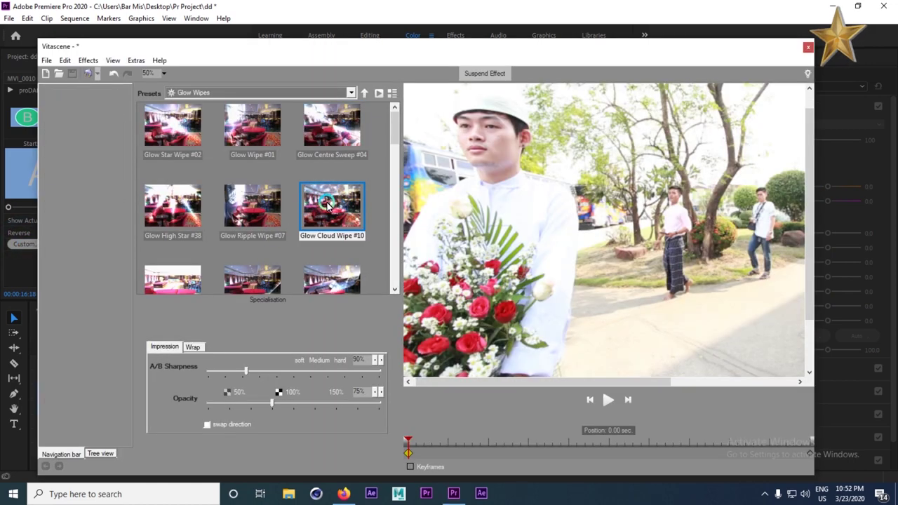
pyautogui.click(83, 74)
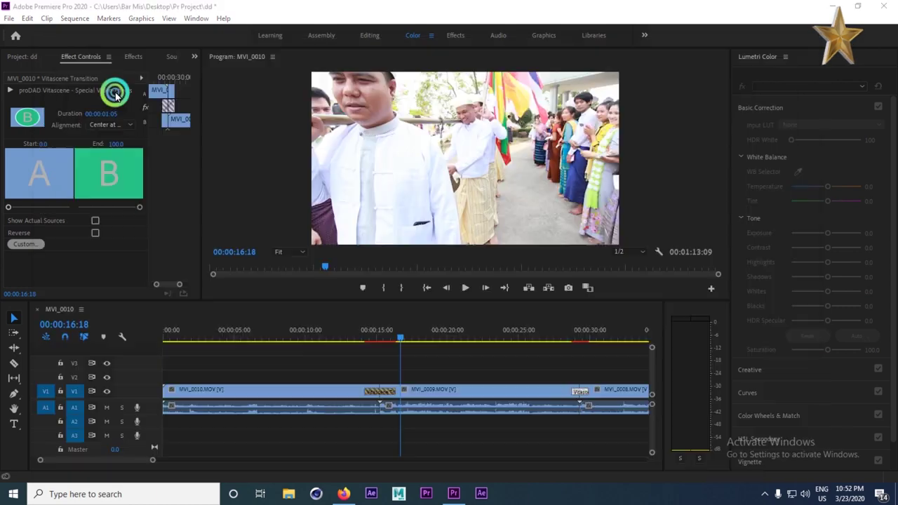
# Play back the transition between MVI_0009 and MVI_0008 from before the cut and scrub back over it.
pyautogui.click(564, 336)
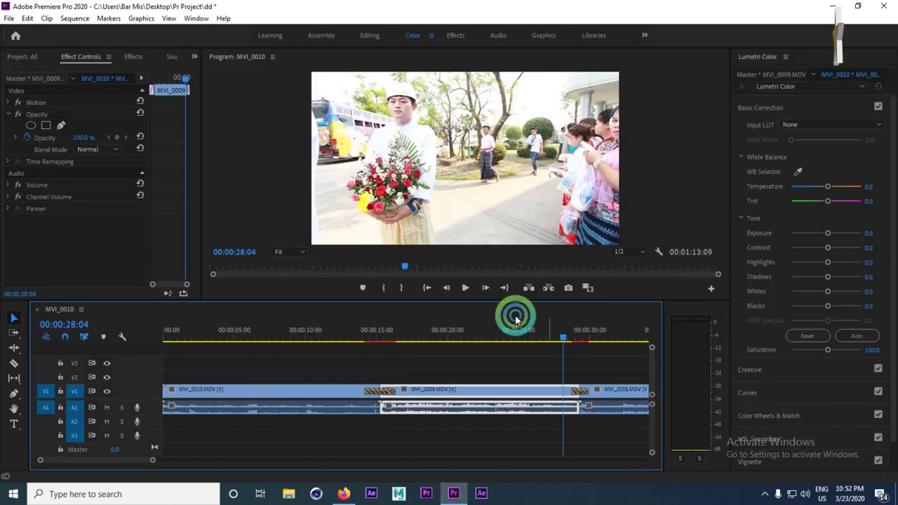
pyautogui.click(463, 288)
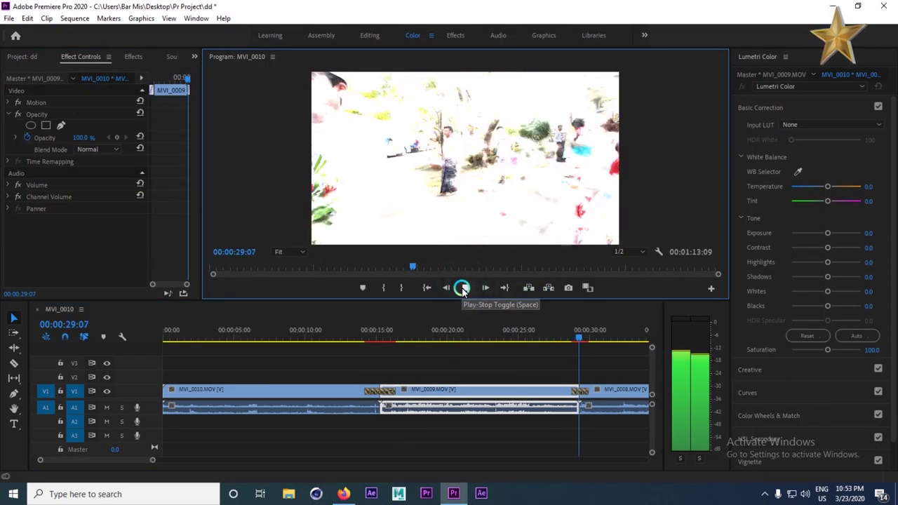
pyautogui.click(461, 288)
pyautogui.click(588, 338)
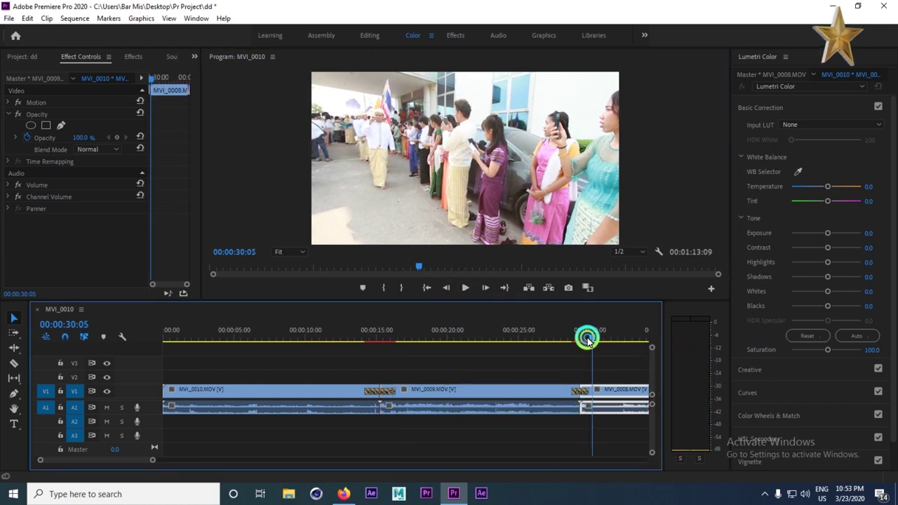
pyautogui.moveTo(592, 336); pyautogui.dragTo(571, 337)
# Set the duration of the transition between MVI_0009 and MVI_0008 to 00:00:02:05.
pyautogui.click(583, 393)
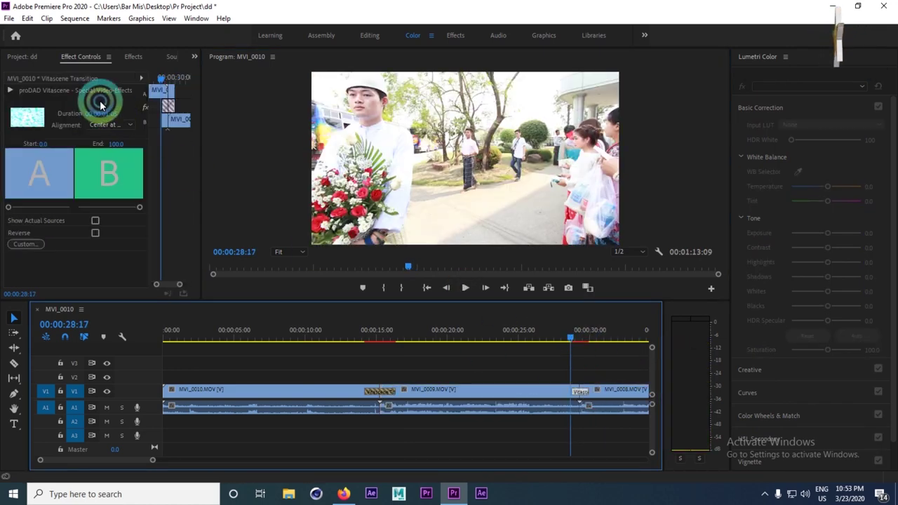
pyautogui.click(105, 113)
pyautogui.click(130, 113)
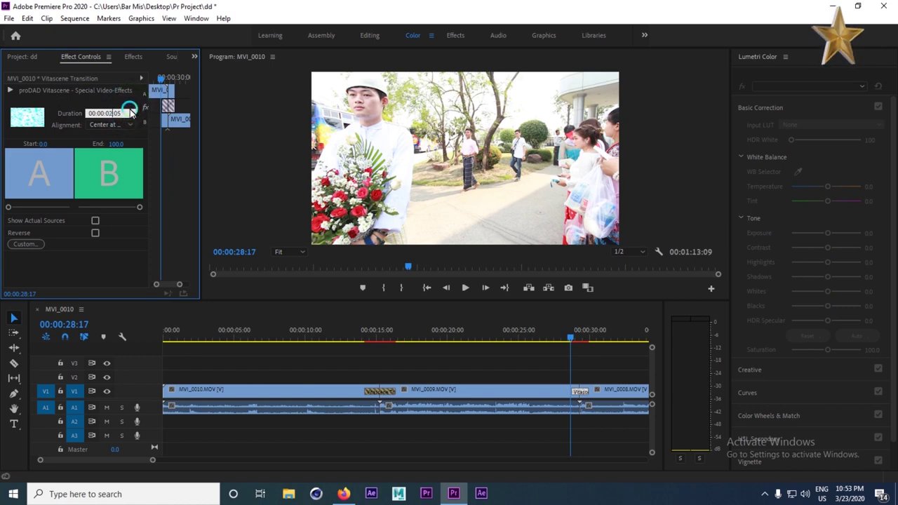
pyautogui.click(533, 360)
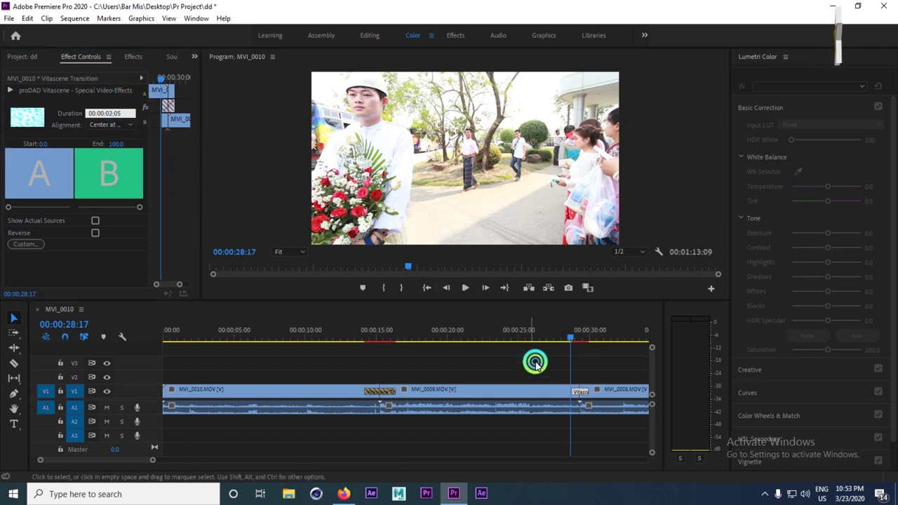
pyautogui.click(578, 392)
# Show the whole sequence in the timeline, preview the MVI_0009 to MVI_0008 transition at 00:00:29:17, and save the project.
pyautogui.moveTo(152, 460); pyautogui.dragTo(216, 468)
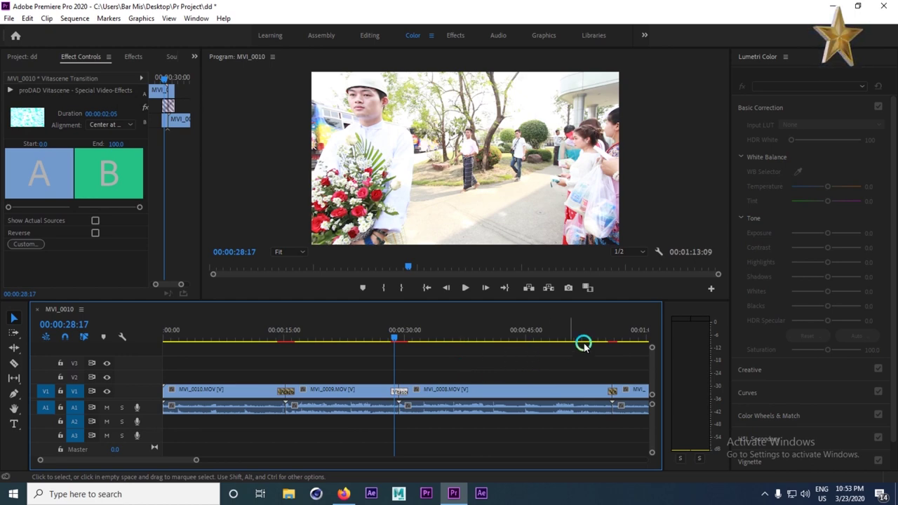
pyautogui.moveTo(197, 458); pyautogui.dragTo(295, 459)
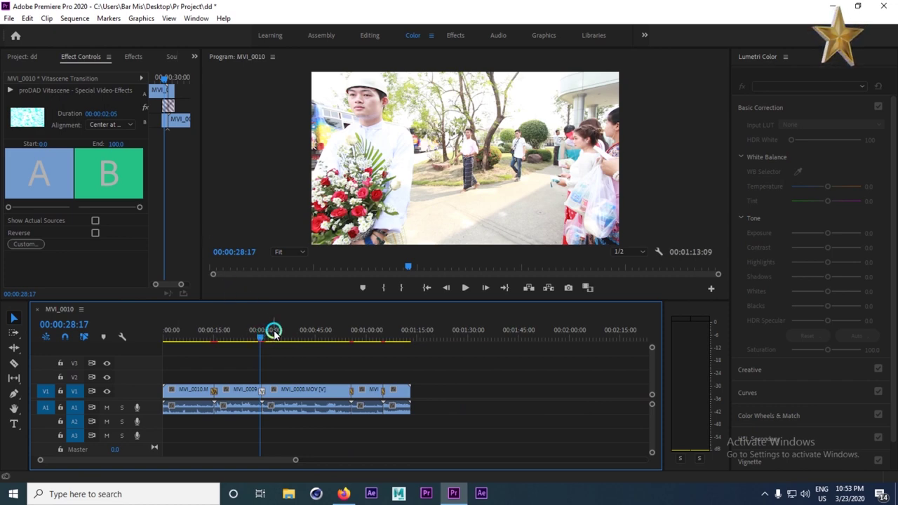
pyautogui.moveTo(254, 338); pyautogui.dragTo(264, 346)
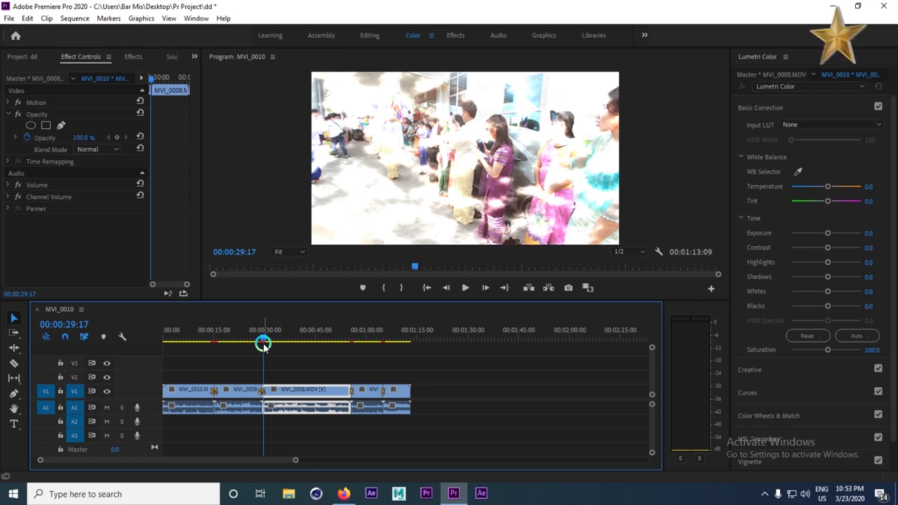
pyautogui.hotkey('ctrl', 's')
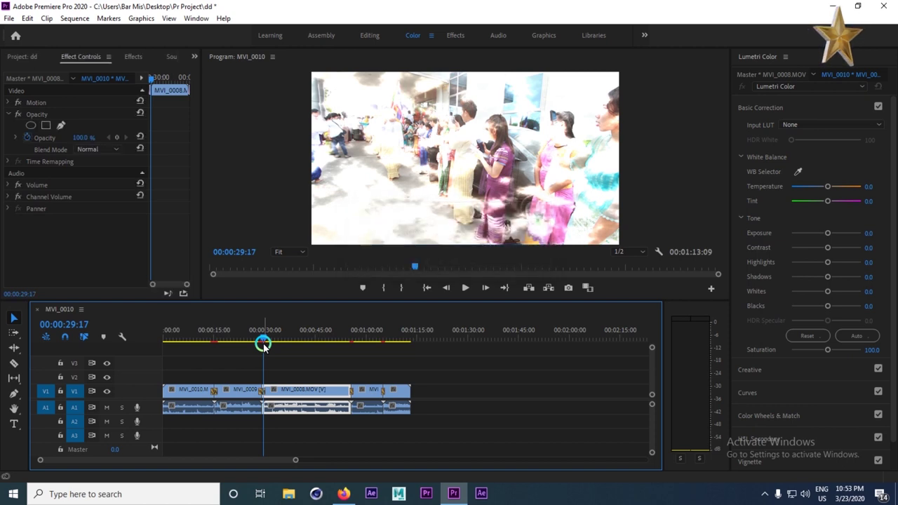